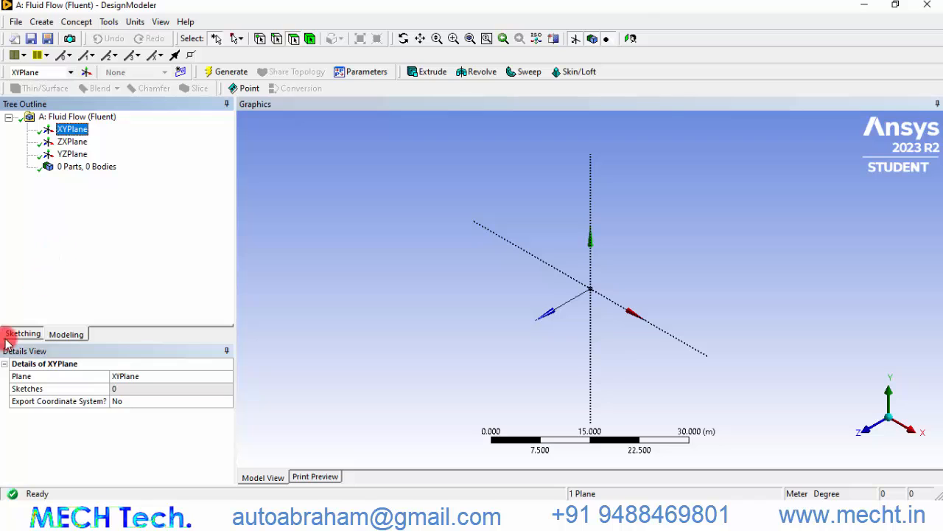
Enter sketching on the XY plane, view it head-on, and switch the model units to centimetres
click(21, 334)
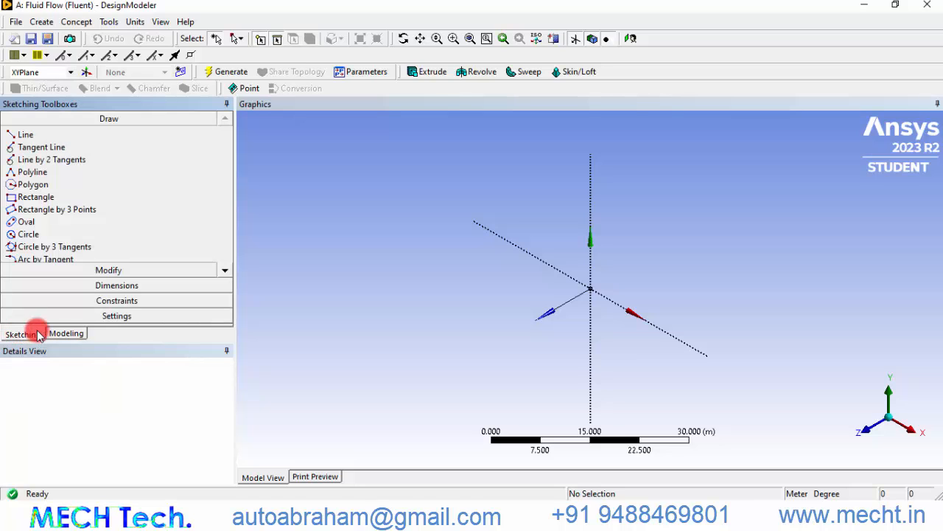
click(870, 430)
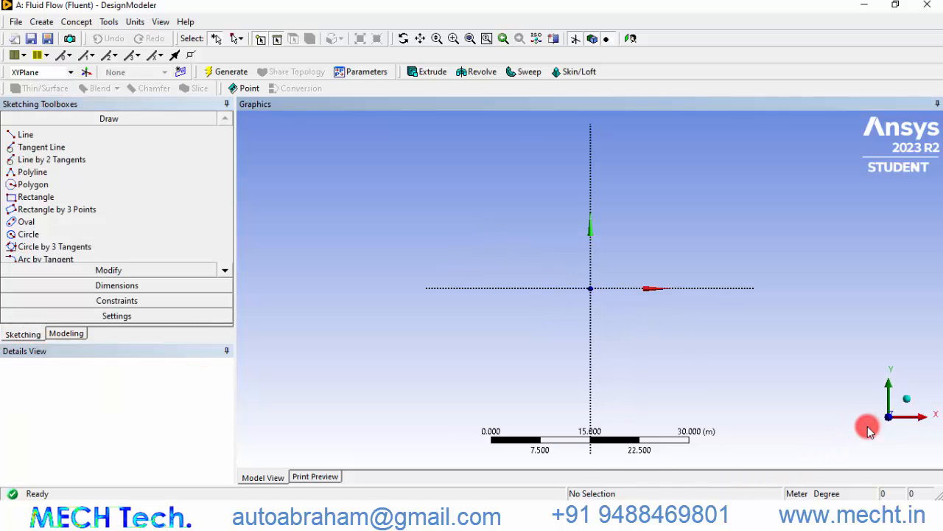
click(135, 22)
click(156, 52)
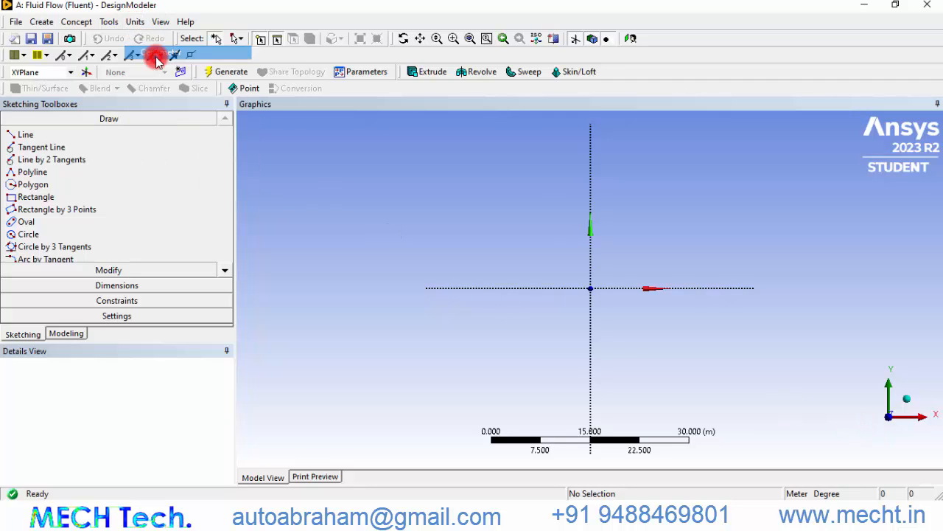
Draw a rectangle from the origin about 106 cm long and 9 cm high
click(37, 196)
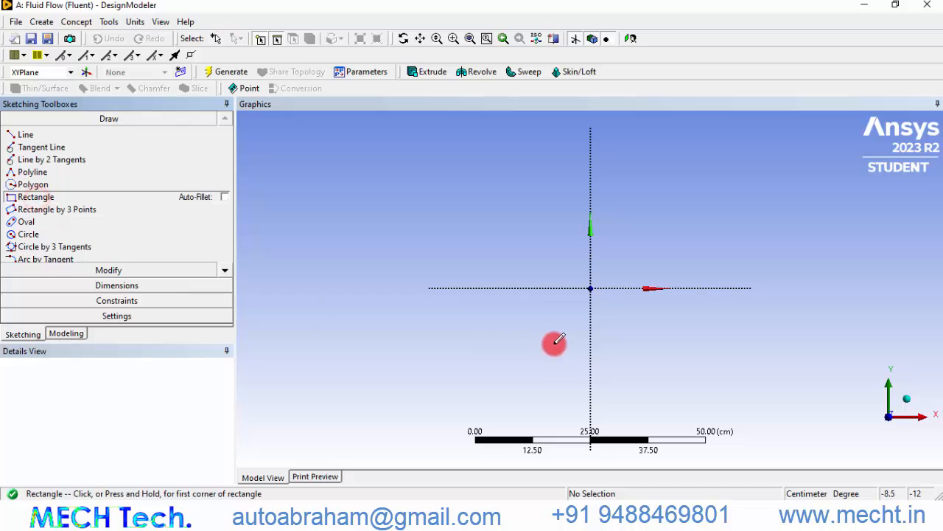
click(591, 287)
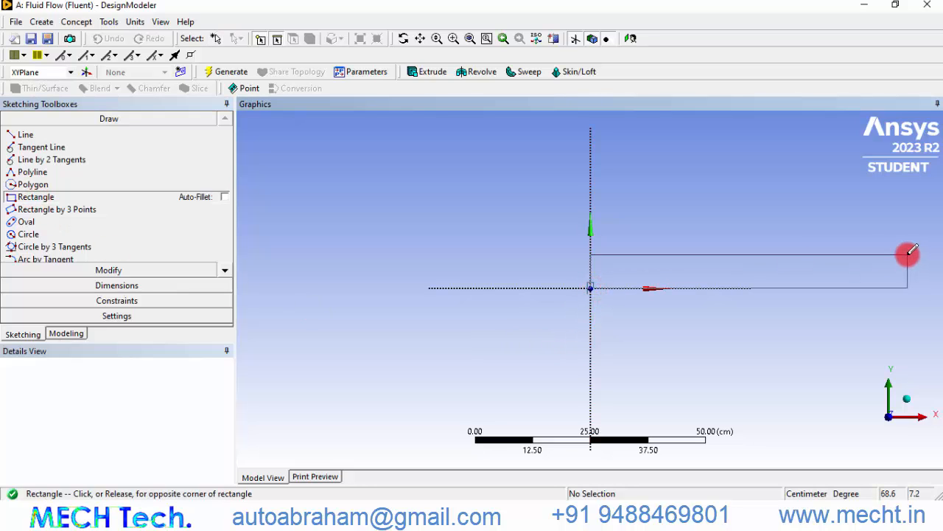
scroll(908, 255, down, 2)
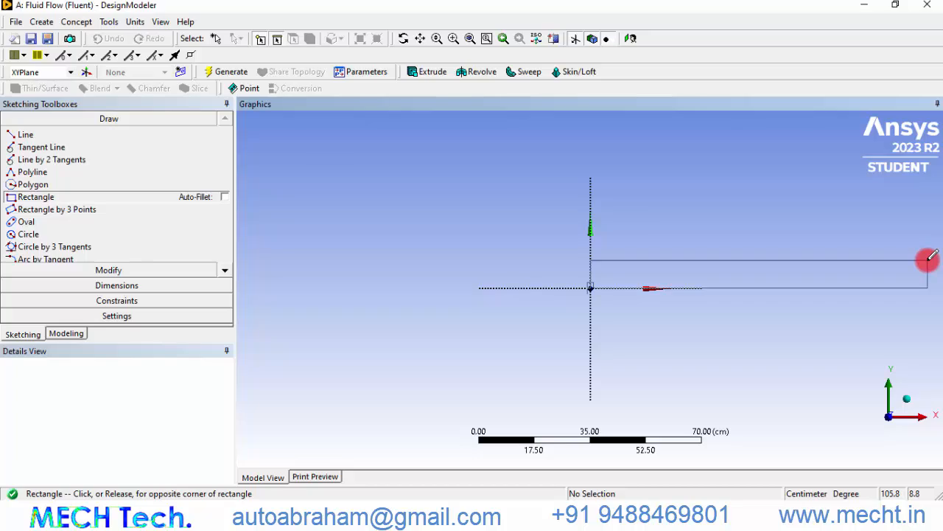
click(929, 259)
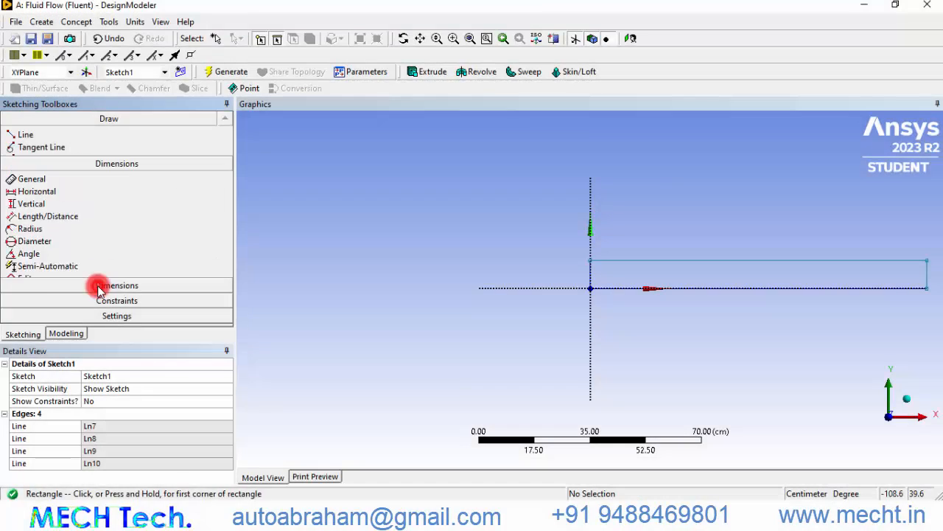
Dimension the rectangle's top edge and set its horizontal length to 600 cm
click(103, 284)
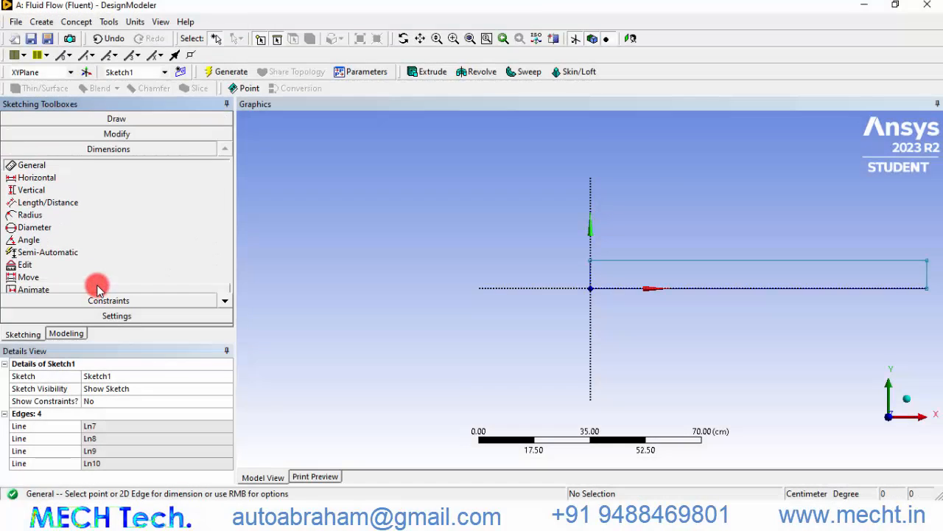
click(761, 289)
click(745, 323)
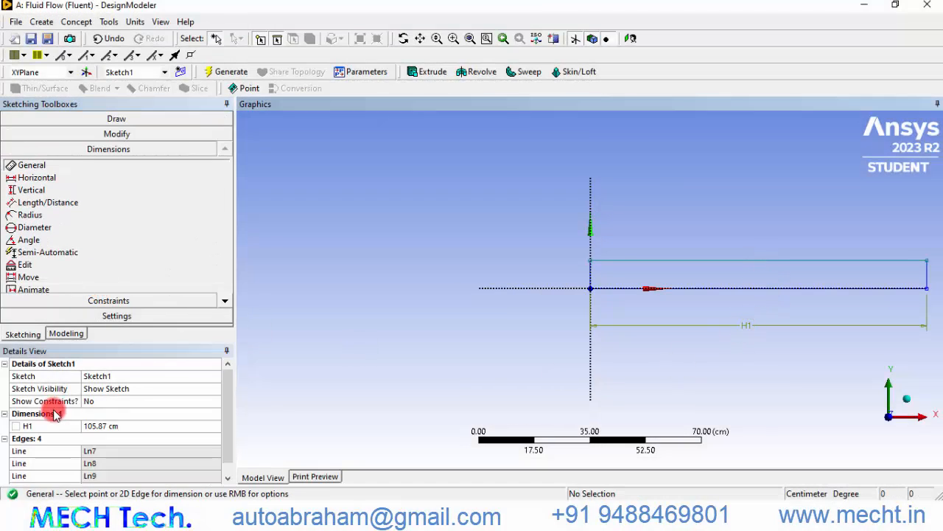
click(114, 426)
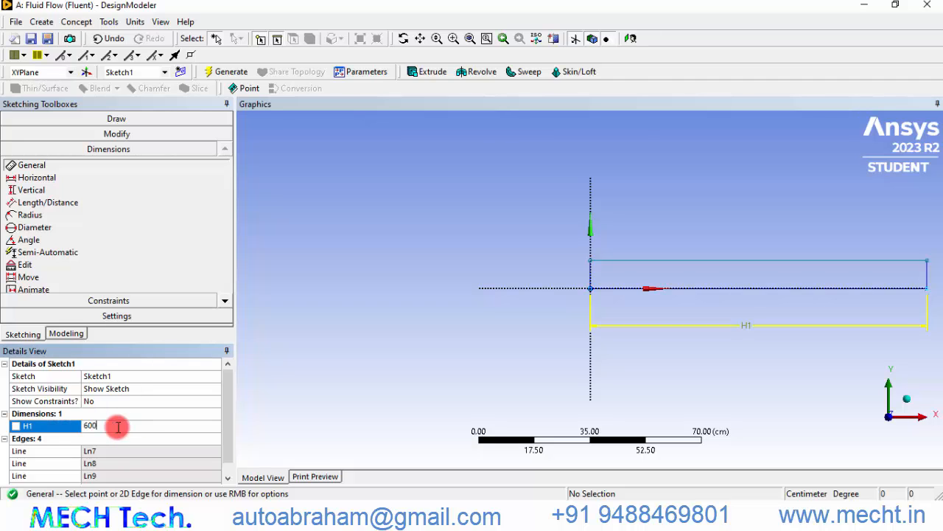
key(Return)
Dimension the rectangle's right edge and set its vertical height to 30 cm
scroll(858, 325, down, 5)
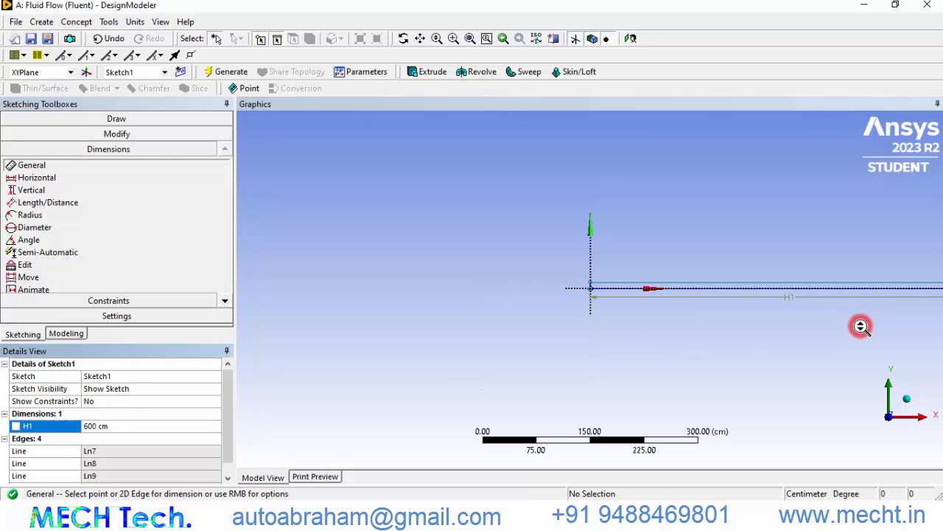
scroll(861, 326, down, 3)
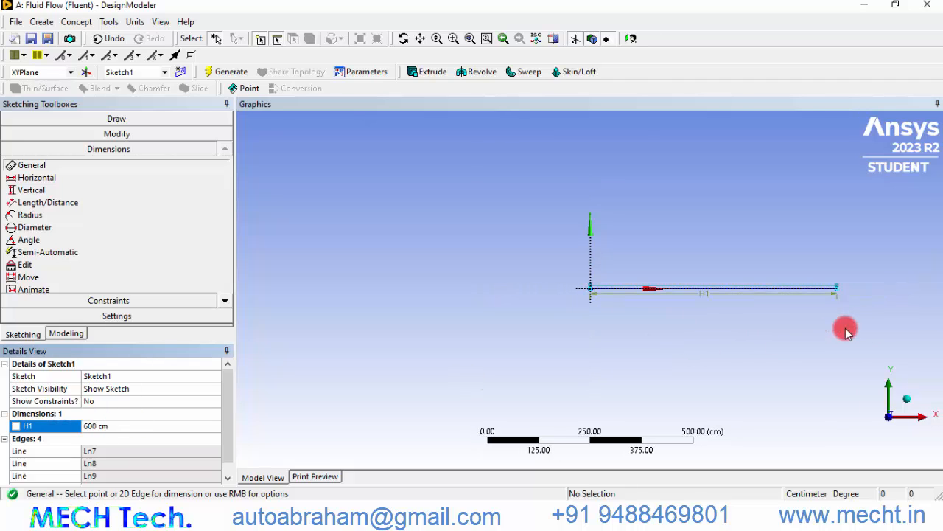
click(470, 38)
mouse_move(897, 250)
right_down()
mouse_move(920, 310)
mouse_move(922, 295)
right_up()
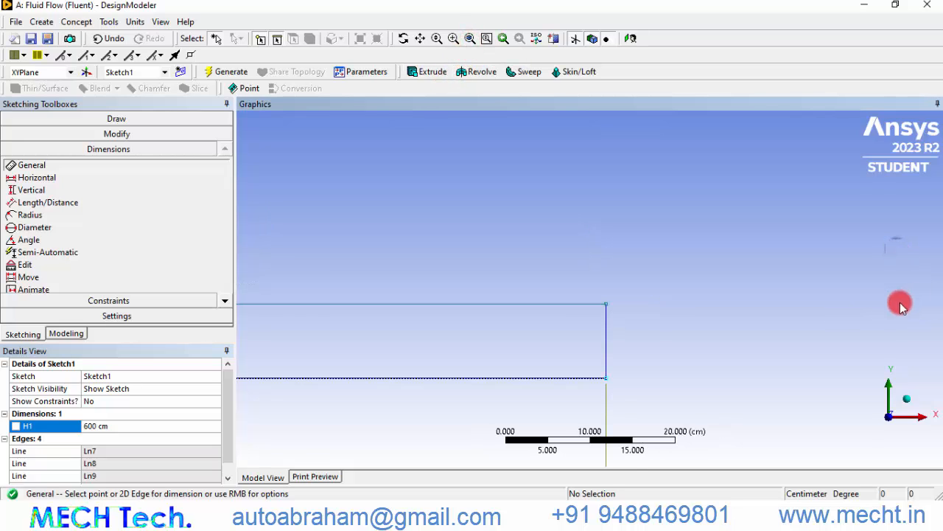
click(608, 341)
click(657, 337)
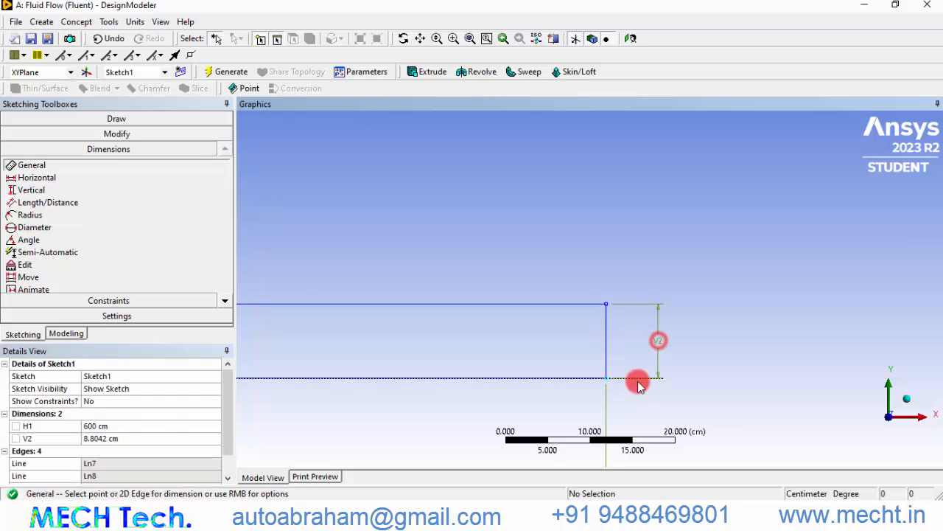
click(113, 438)
text(30)
key(Return)
Draw a small rectangle hanging from the top edge near 230 cm, about 5 cm wide, for the orifice plate
key(F7)
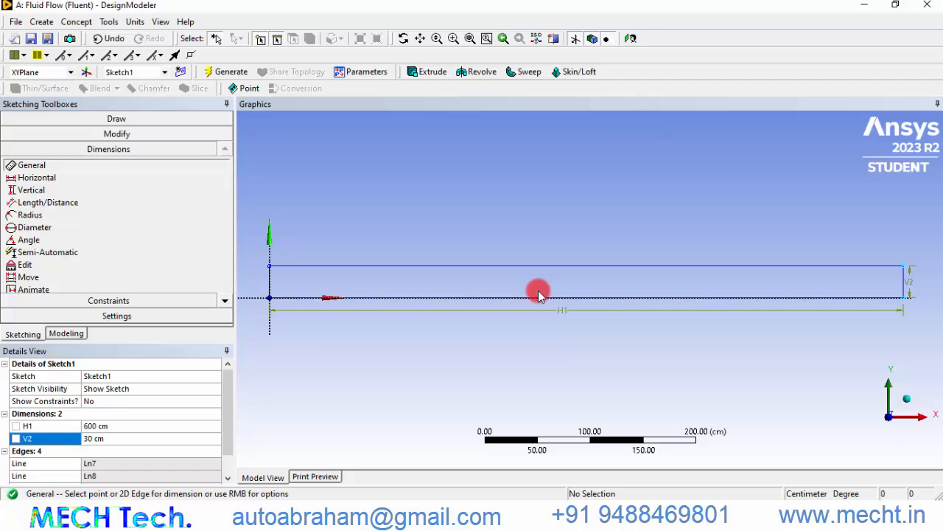
click(114, 119)
click(44, 197)
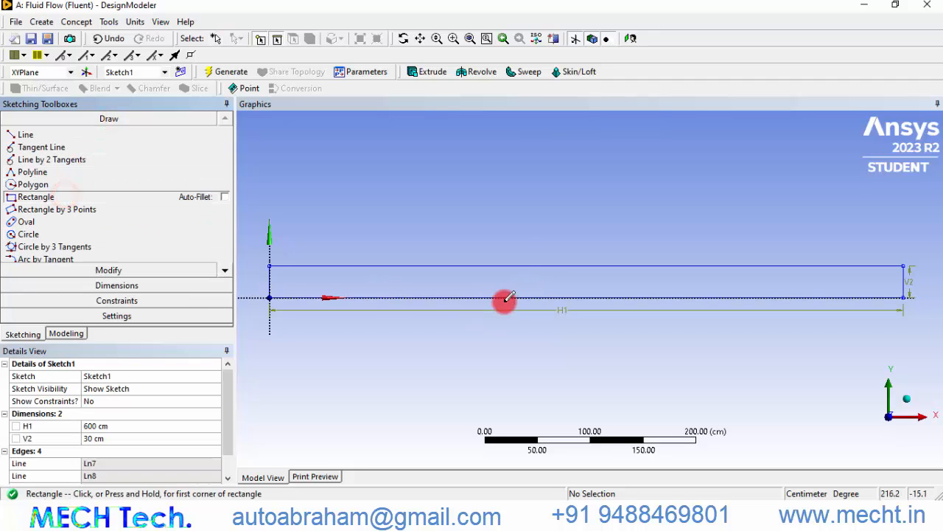
click(509, 265)
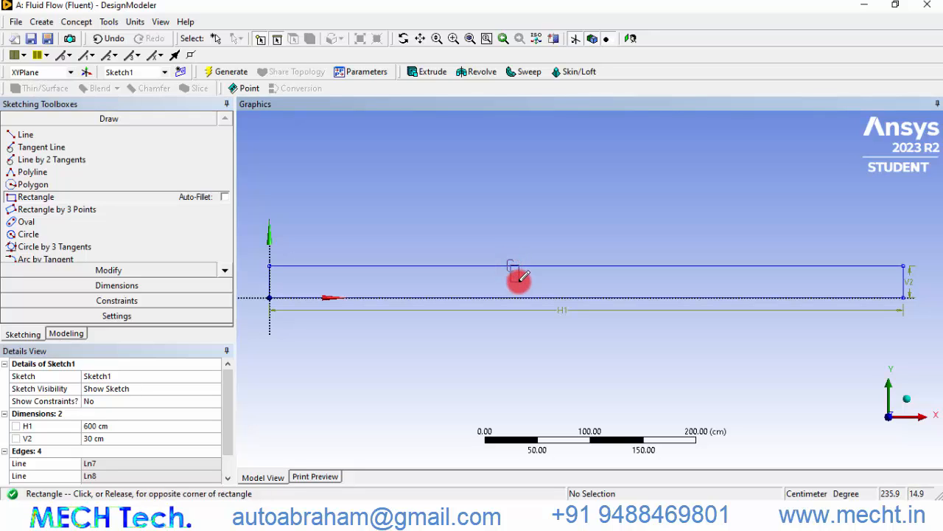
click(516, 283)
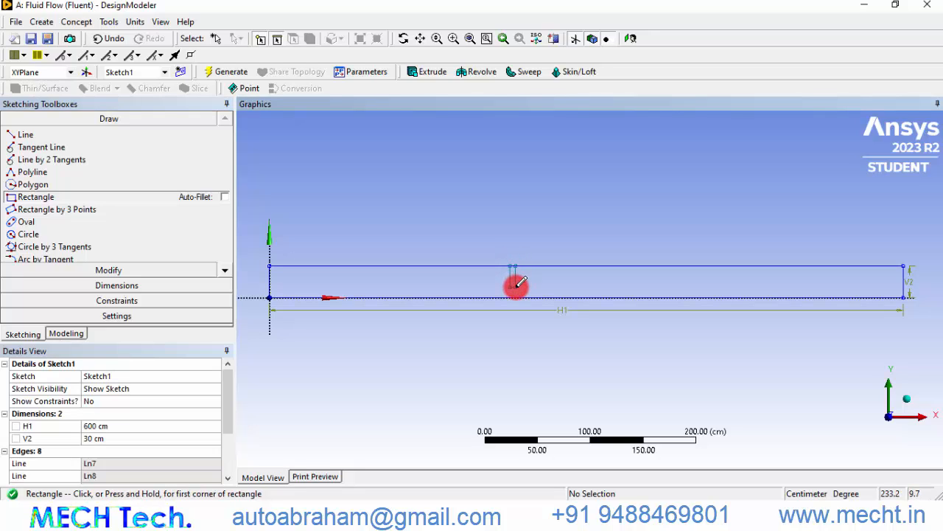
Dimension the small rectangle's bottom edge and set the plate thickness to 0.1 cm
scroll(501, 278, up, 10)
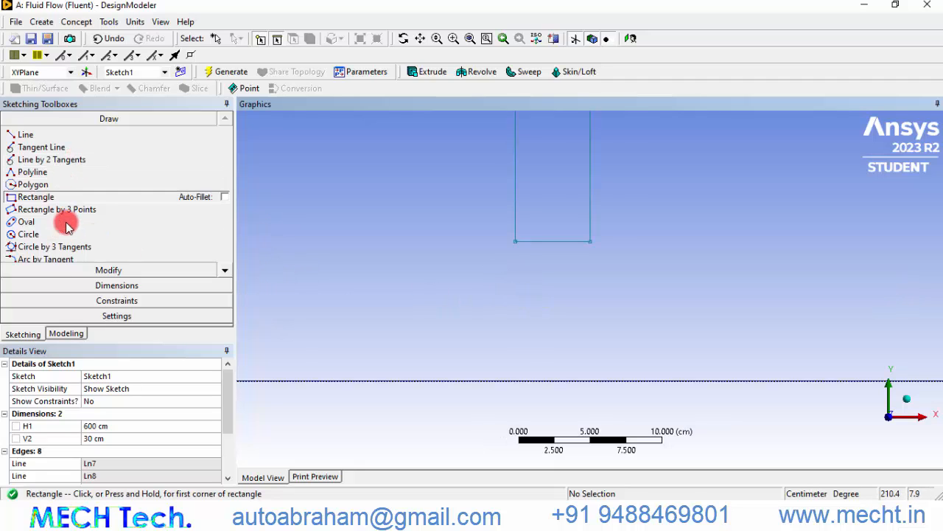
click(110, 284)
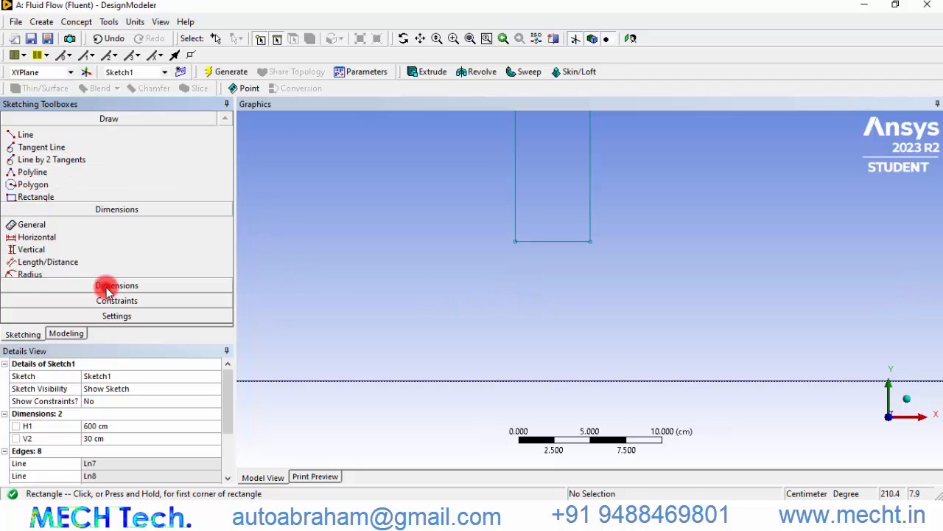
click(563, 241)
click(557, 271)
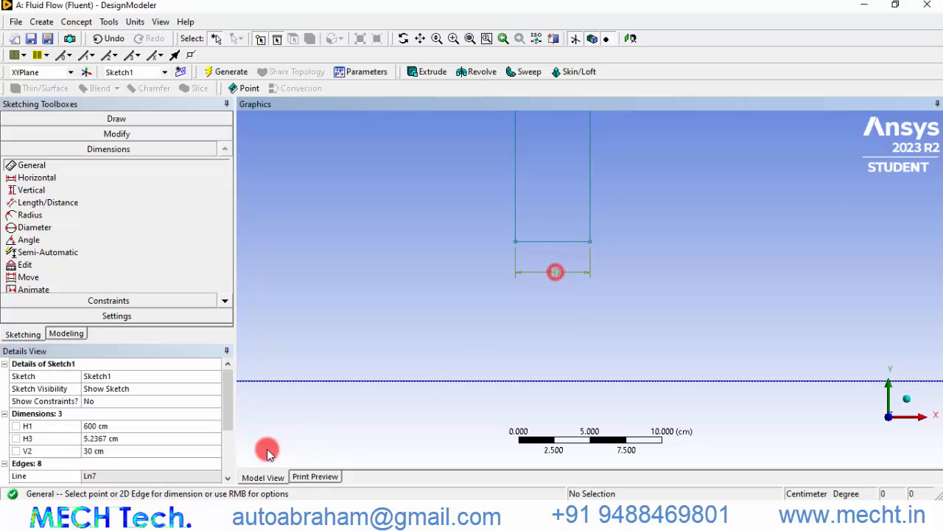
click(118, 439)
text(0.1)
key(Return)
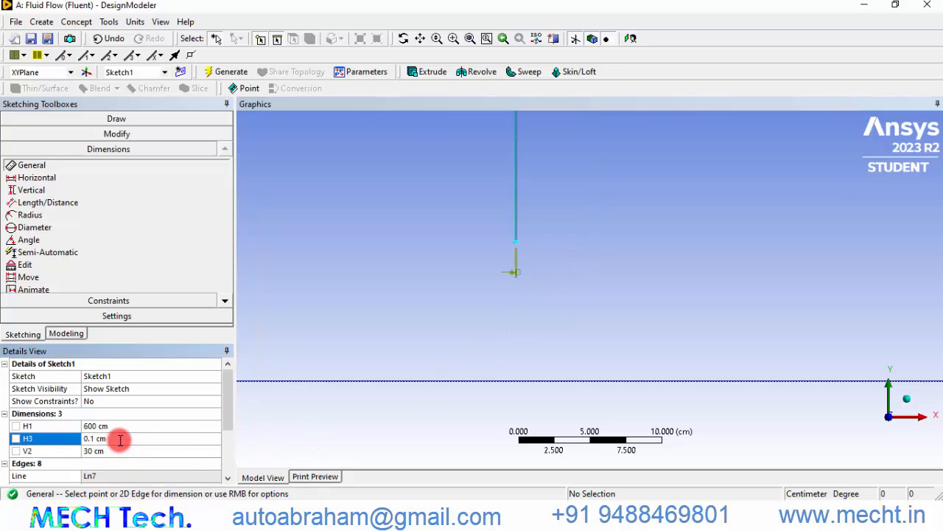
Add a Length/Distance dimension from the domain's left edge to the plate and set it to 240 cm
scroll(522, 309, up, 2)
scroll(512, 272, down, 8)
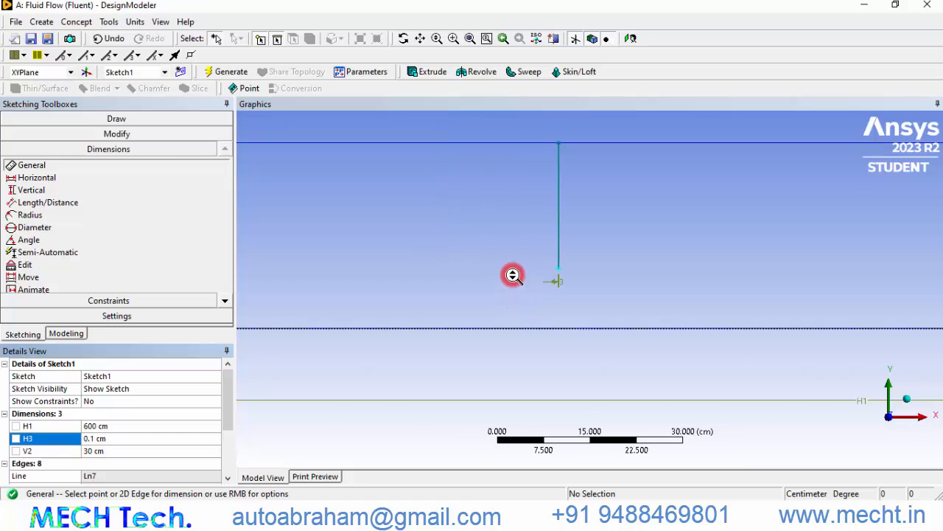
scroll(514, 276, down, 4)
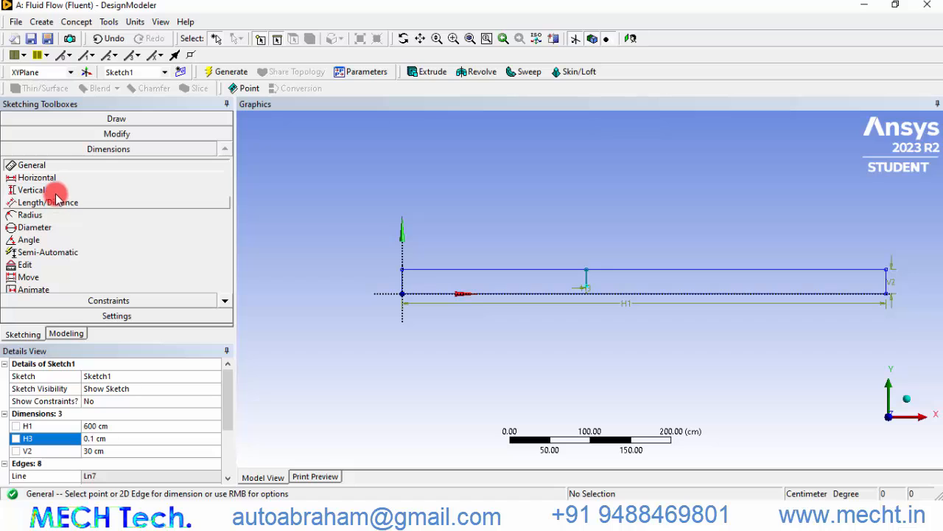
click(64, 204)
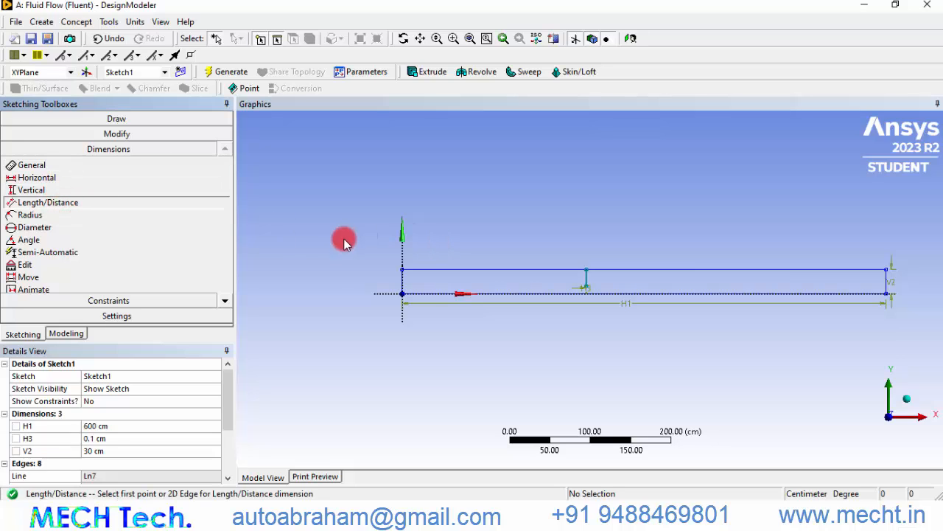
click(402, 280)
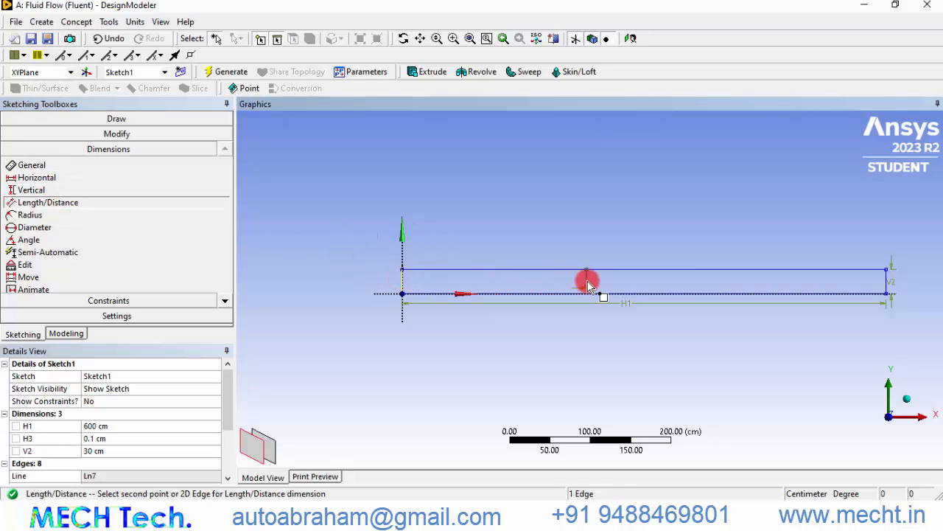
right_drag(591, 286, 592, 287)
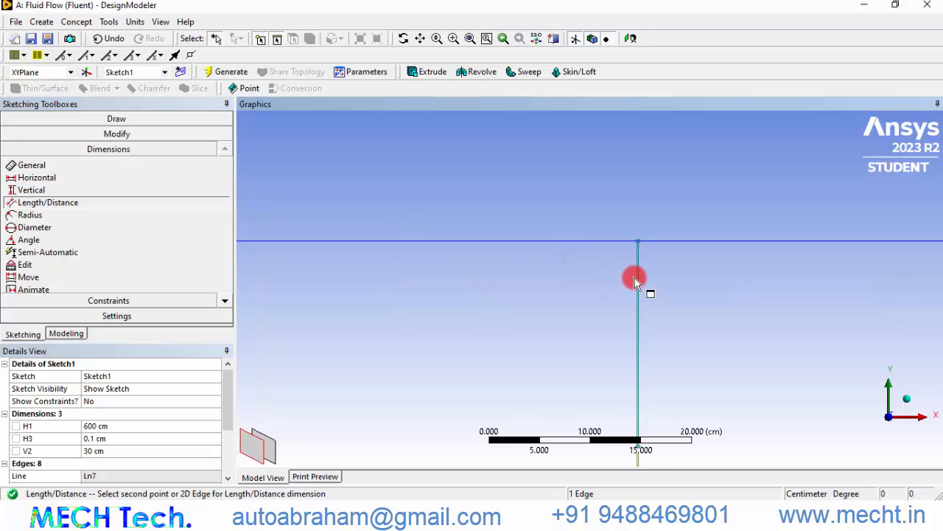
click(635, 278)
click(423, 178)
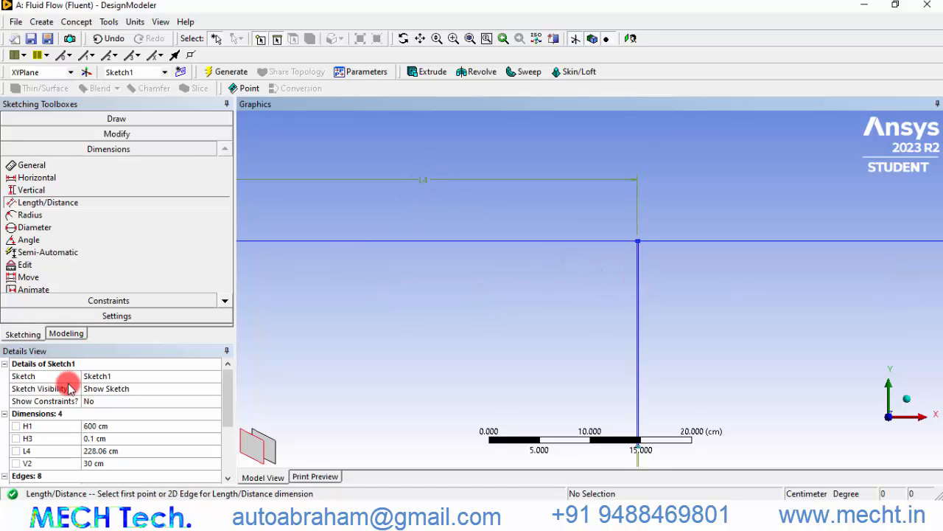
click(107, 451)
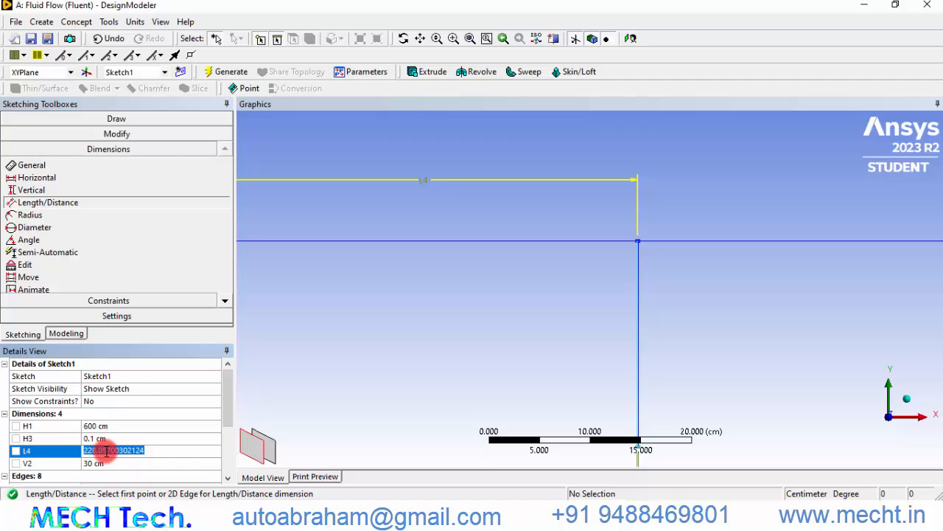
key(Return)
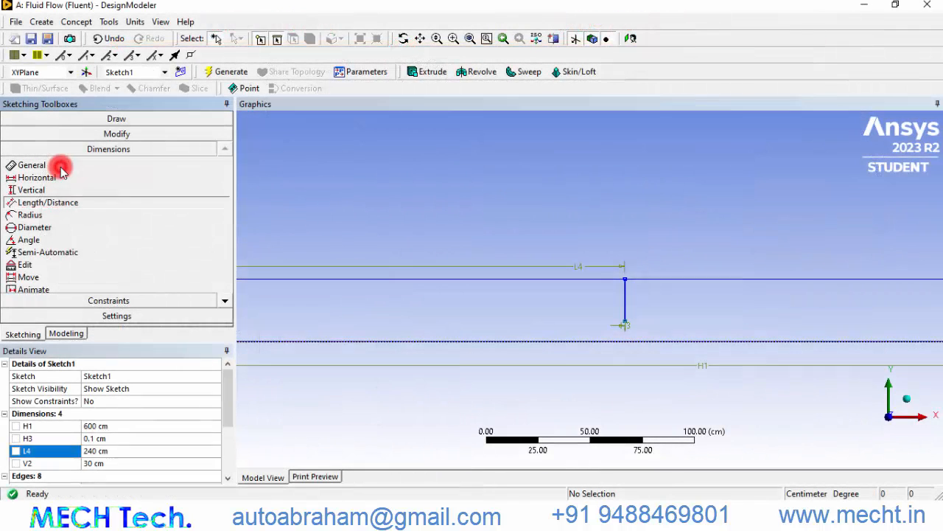
Dimension the orifice plate's vertical edge and set its length to 15 cm
click(59, 166)
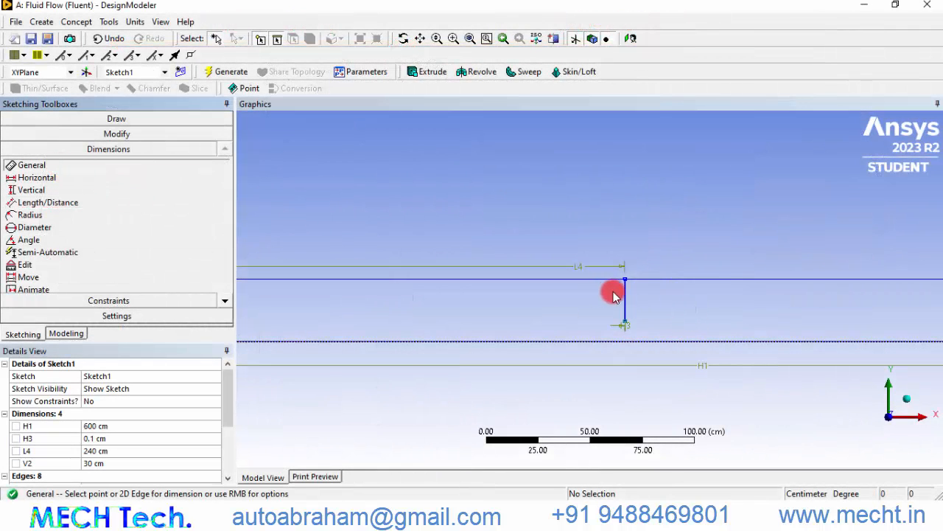
right_drag(602, 255, 647, 336)
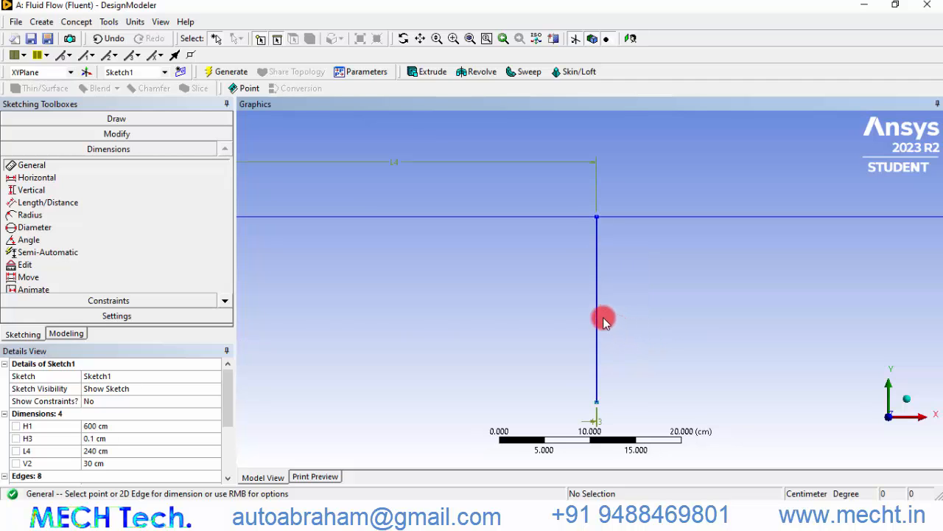
right_drag(564, 204, 615, 238)
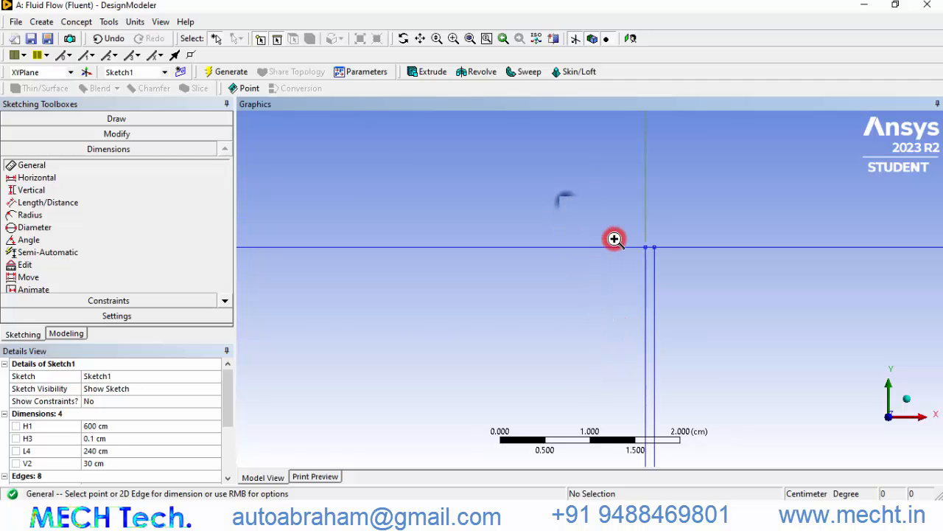
click(646, 293)
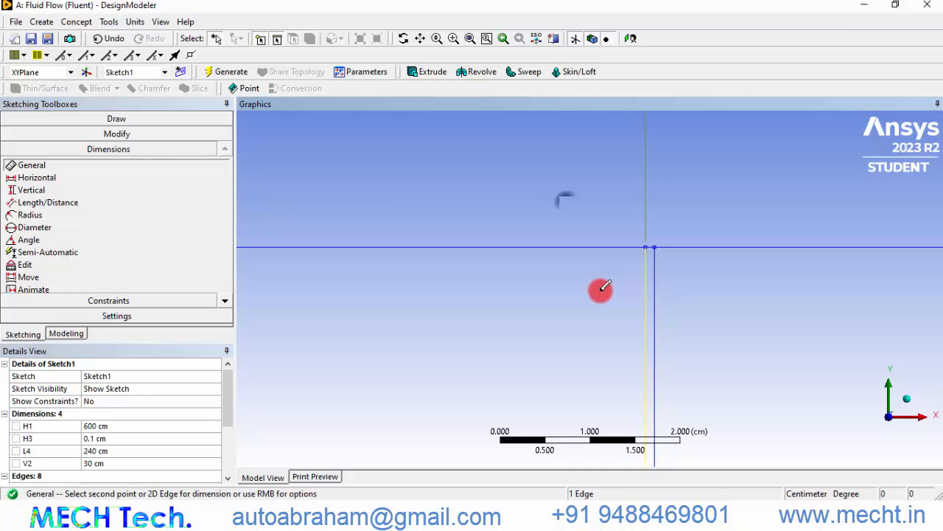
click(643, 296)
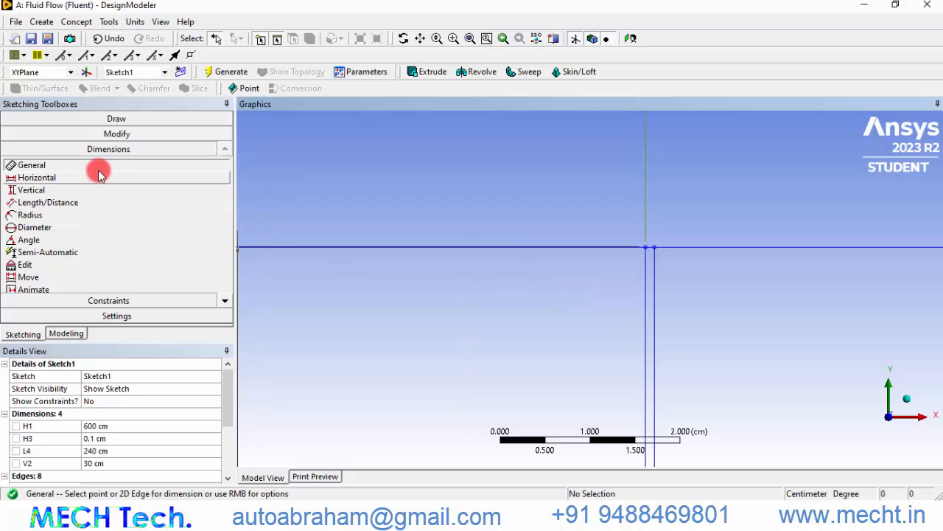
click(592, 318)
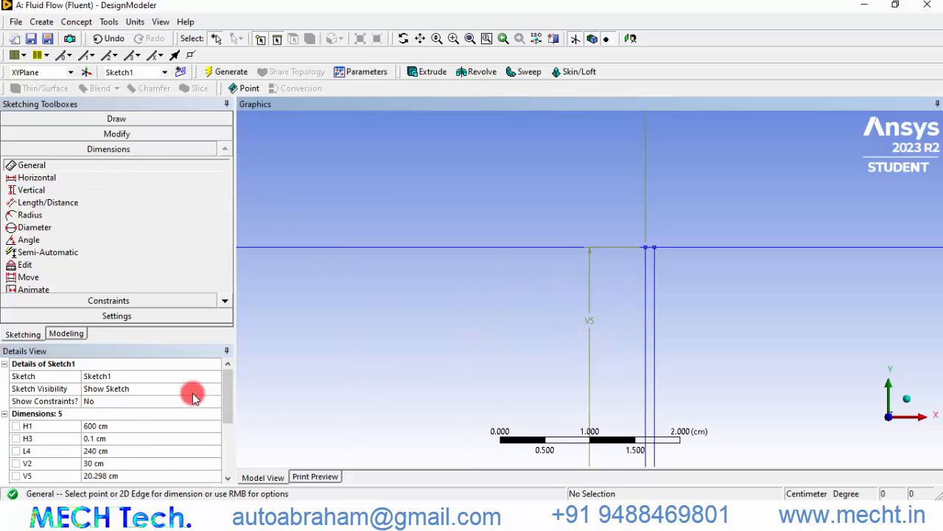
click(131, 475)
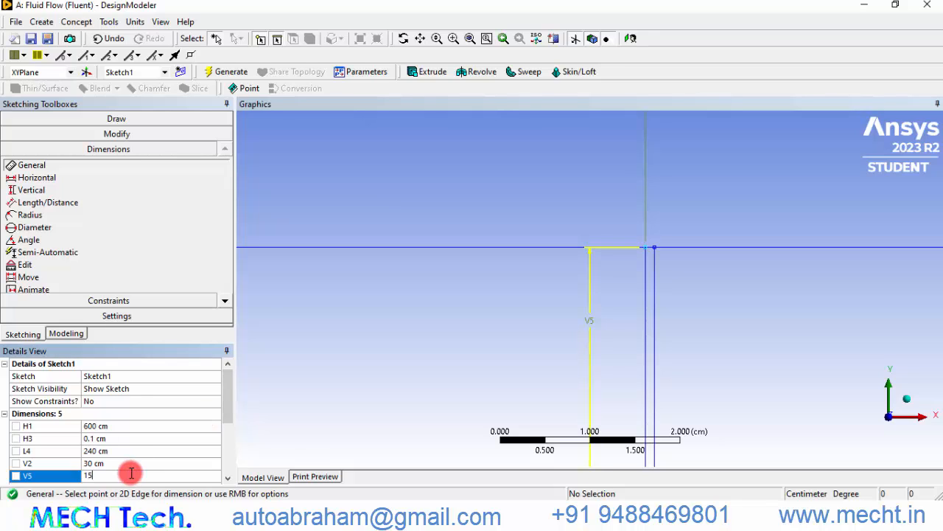
text(15)
key(Return)
Trim away the segment of the top edge between the orifice plate's two sides
scroll(587, 260, down, 5)
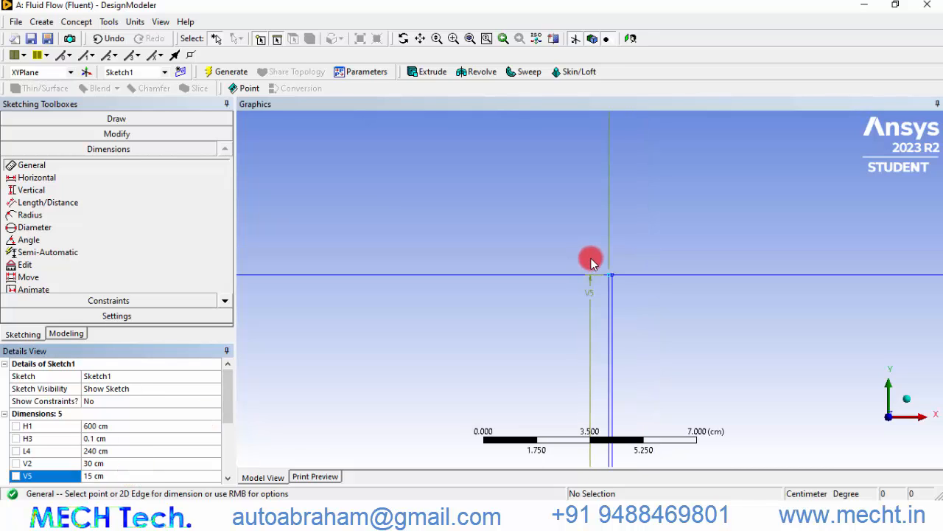
right_drag(590, 257, 625, 294)
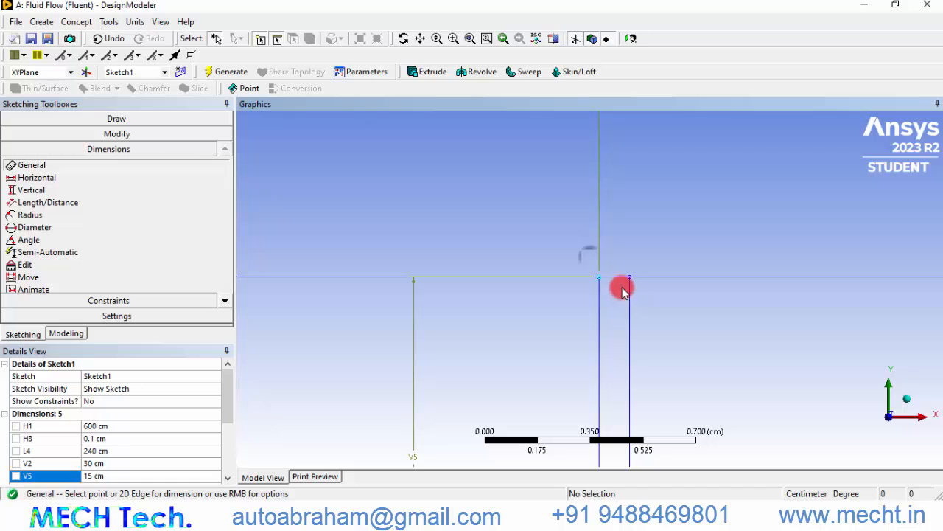
click(112, 134)
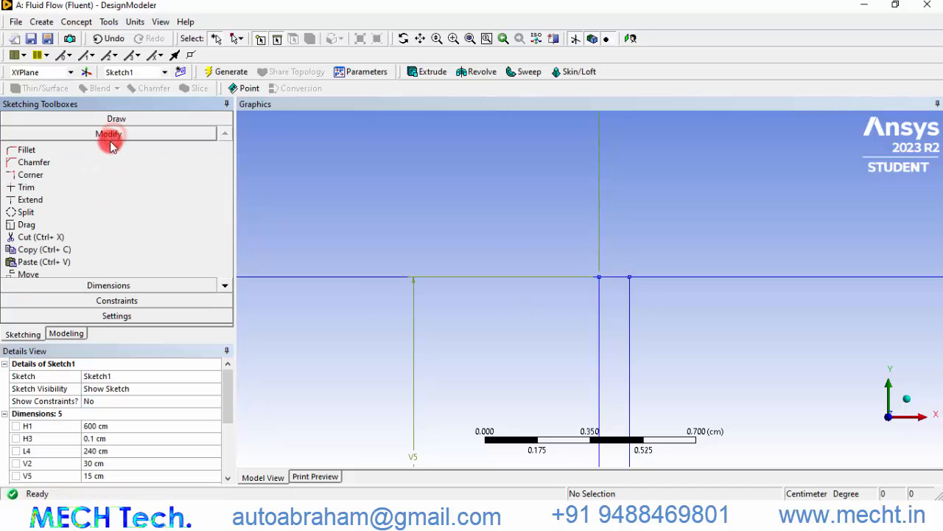
click(65, 187)
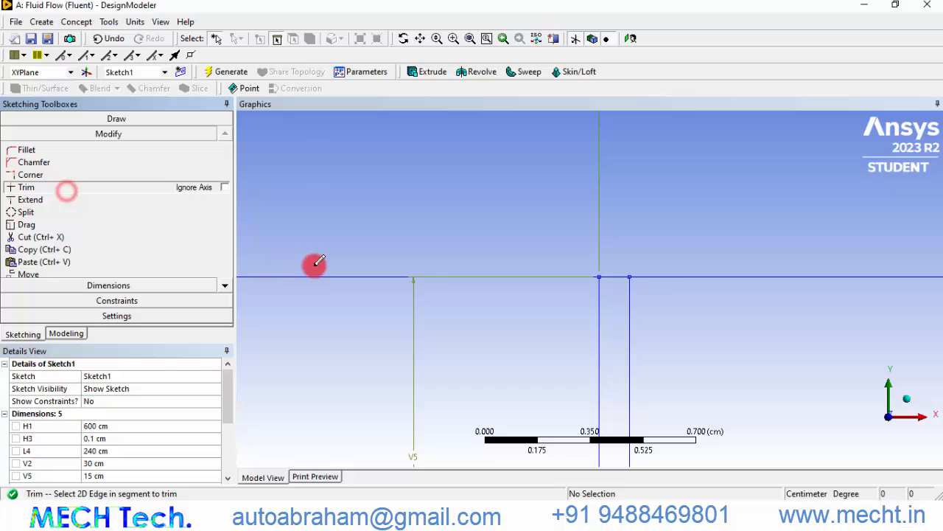
click(616, 277)
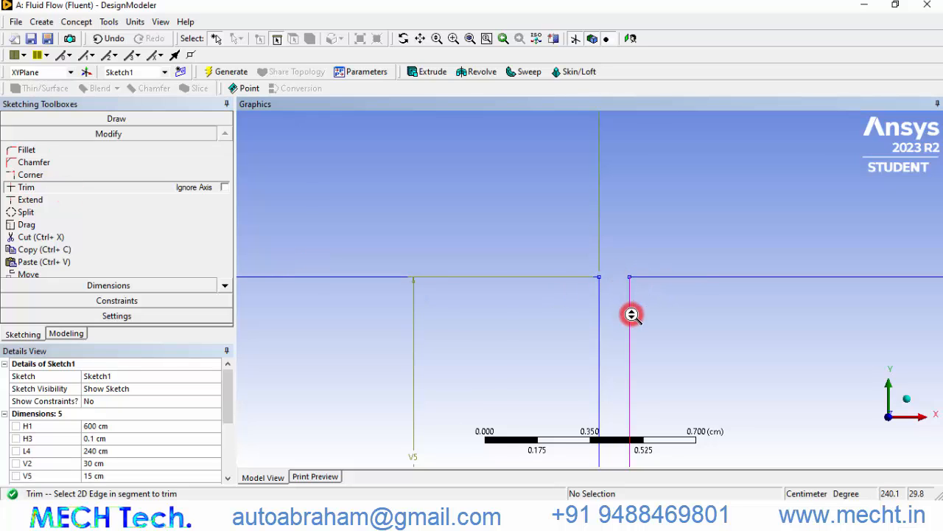
Create a surface from the sketch and generate the surface body
scroll(633, 314, down, 15)
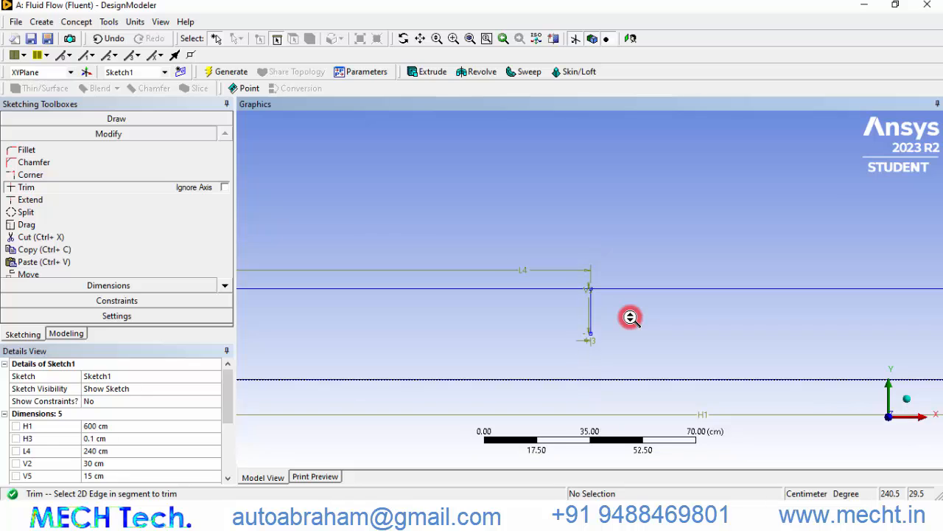
scroll(630, 316, down, 4)
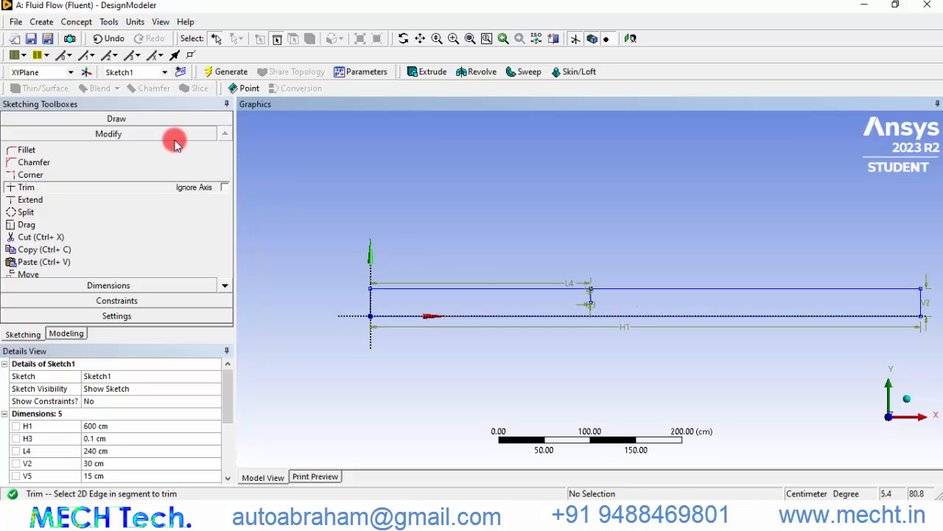
click(76, 22)
click(88, 122)
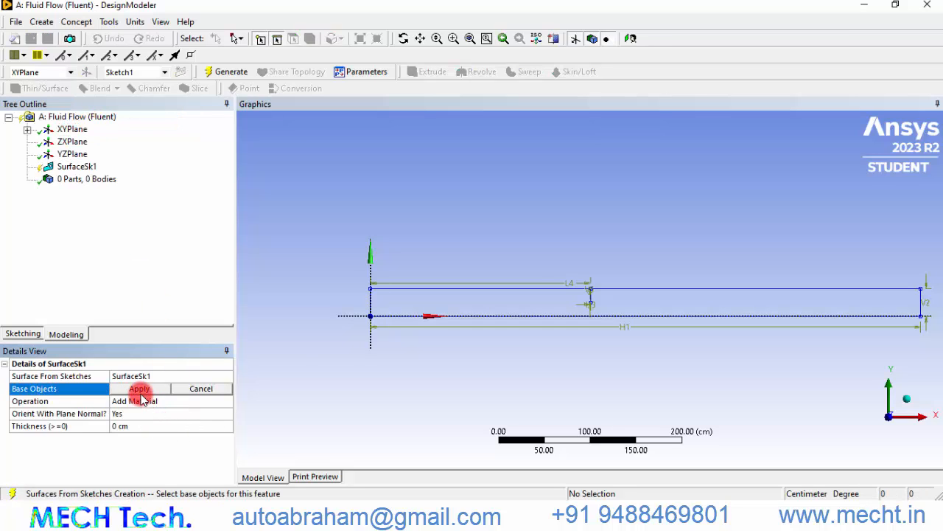
click(441, 288)
click(132, 387)
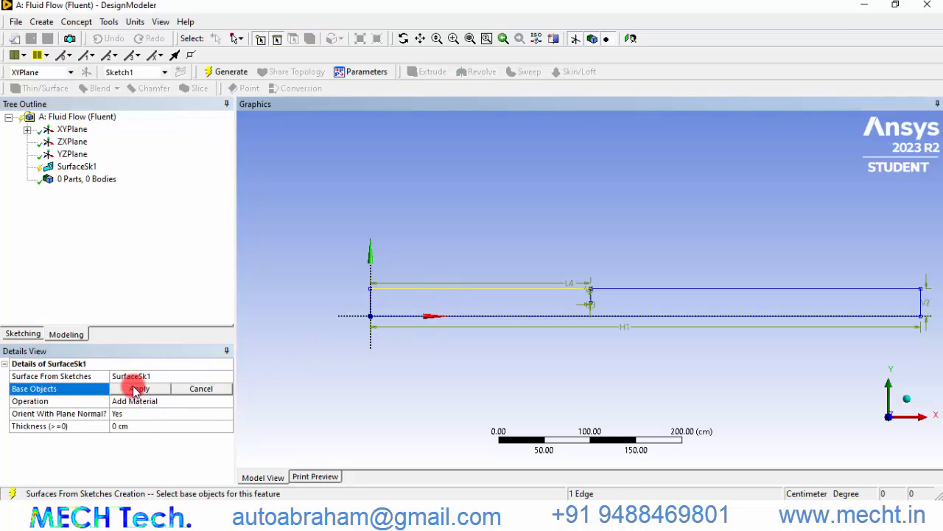
click(230, 72)
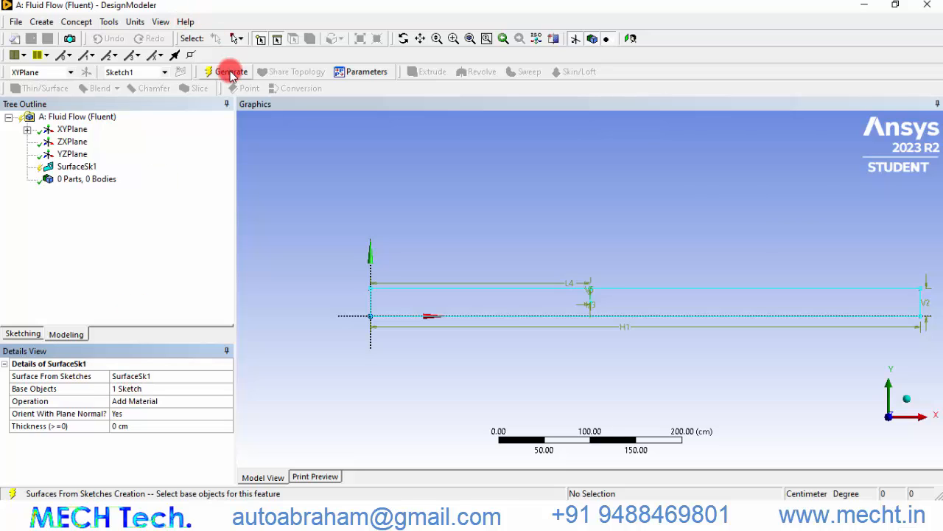
scroll(592, 313, up, 1)
scroll(591, 314, down, 3)
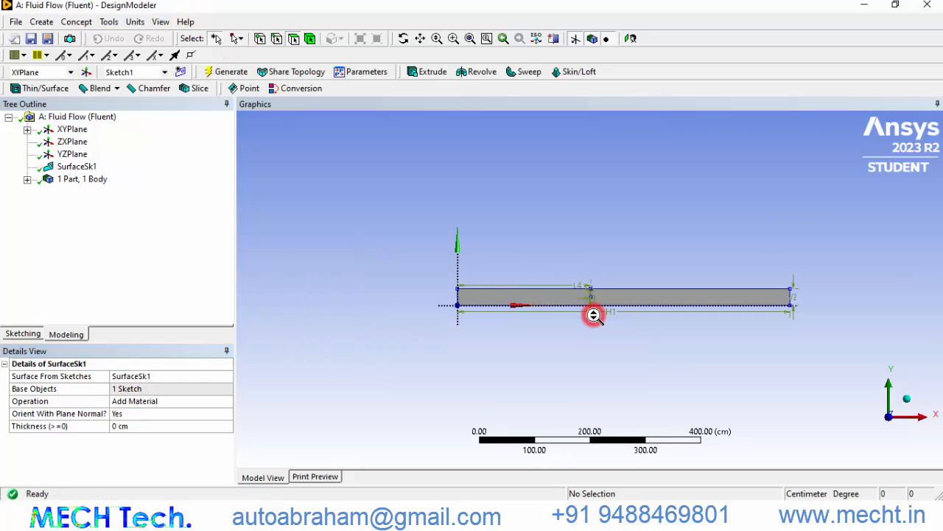
scroll(593, 315, up, 2)
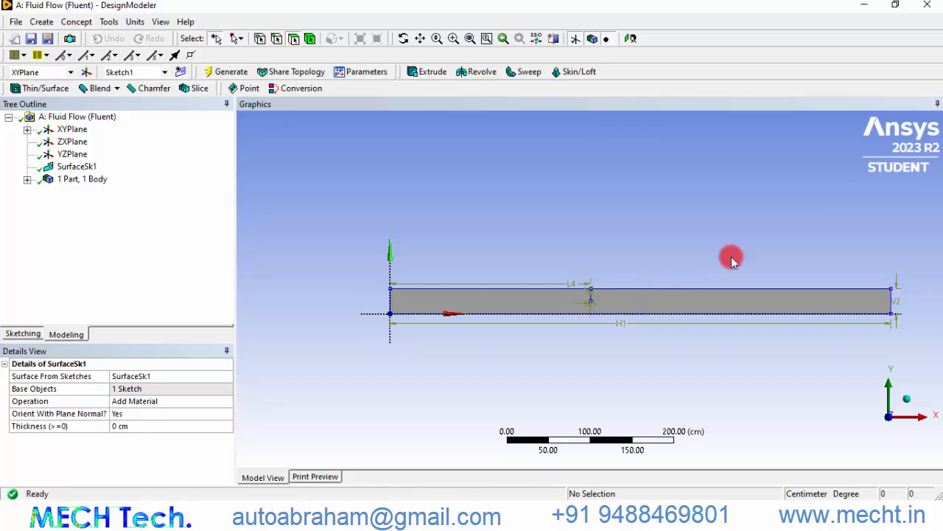
Close DesignModeler and open the Mesh component of the Fluid Flow system in Meshing
click(927, 5)
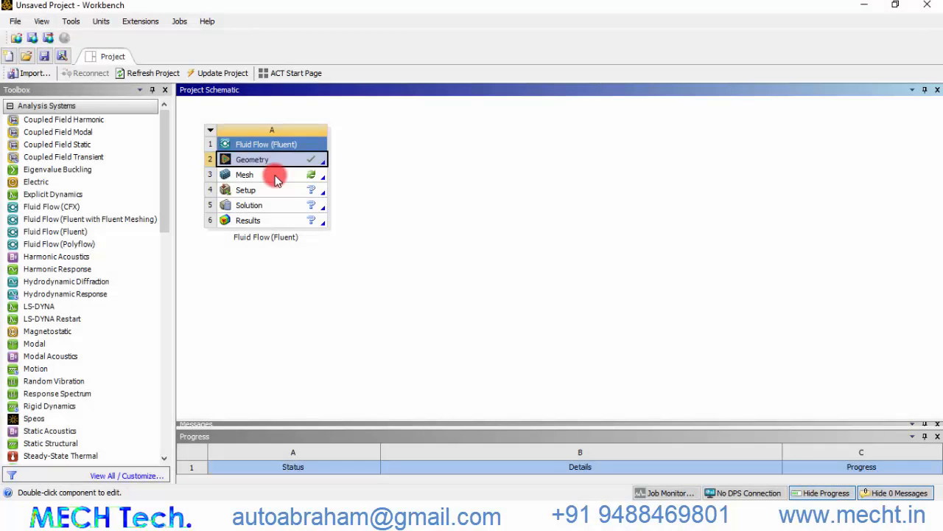
double_click(275, 179)
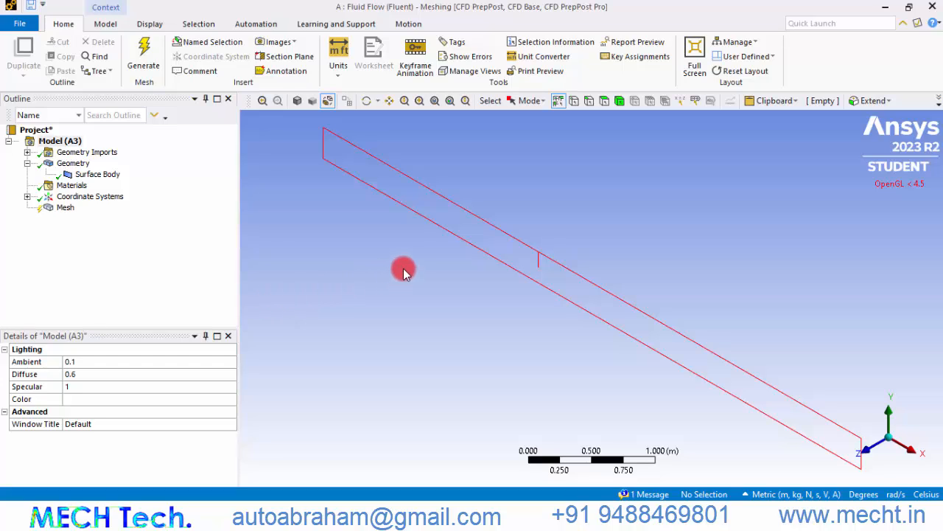
Create a named selection for the domain's bottom edge with the default name
click(445, 234)
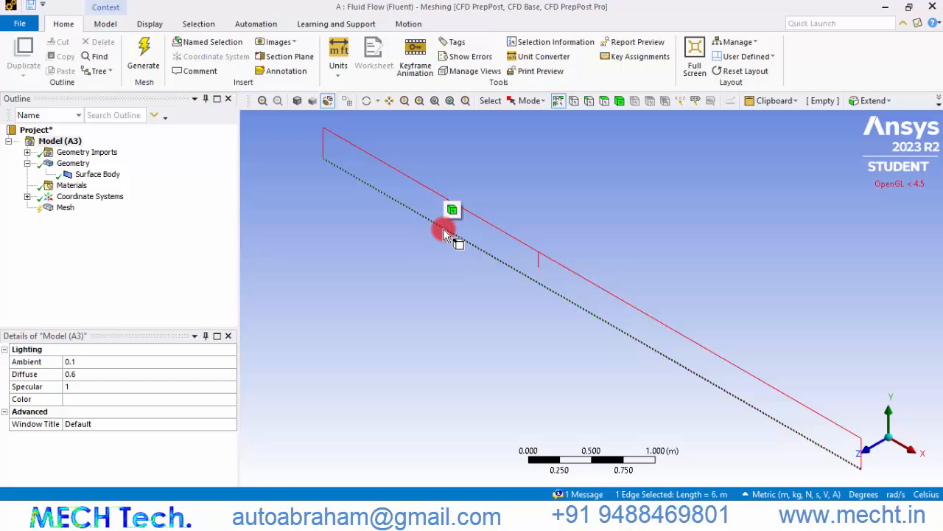
right_click(461, 239)
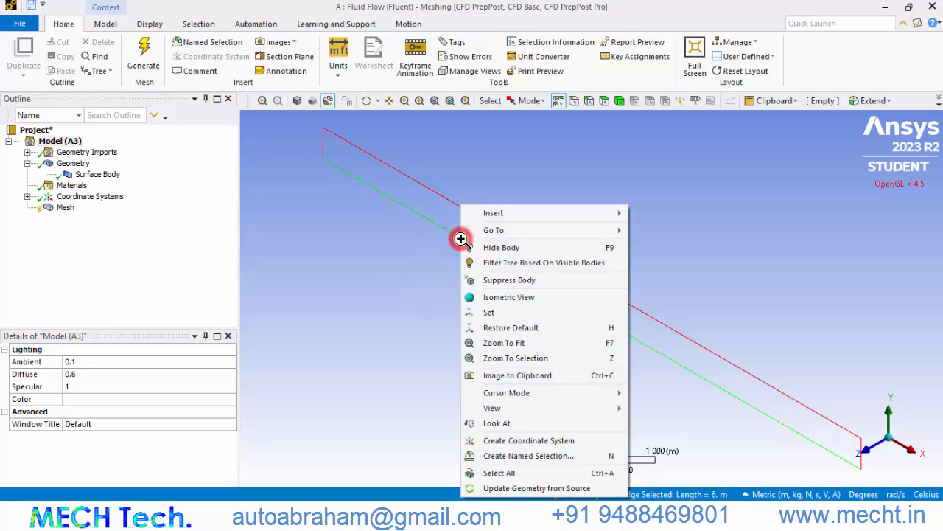
click(504, 456)
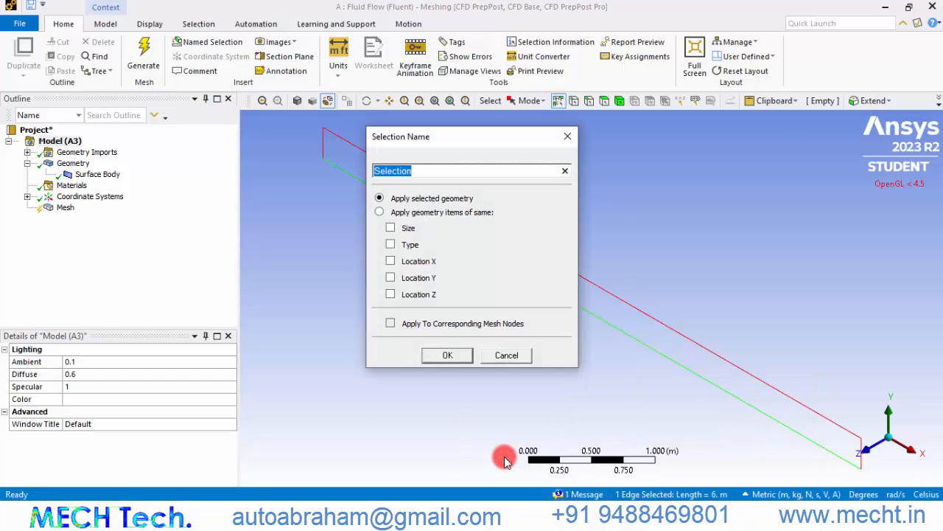
key(Return)
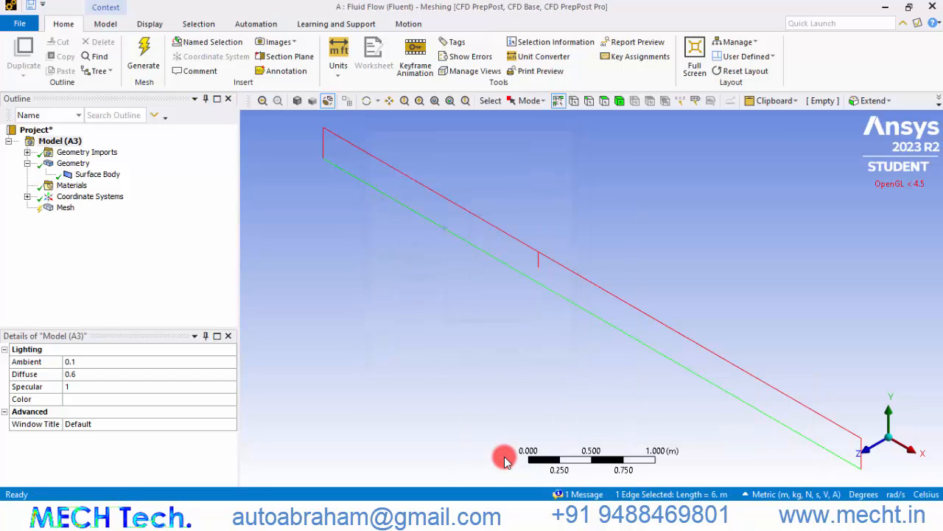
Create a named selection called velocity inlet for the domain's left inlet edge
click(325, 146)
right_click(327, 144)
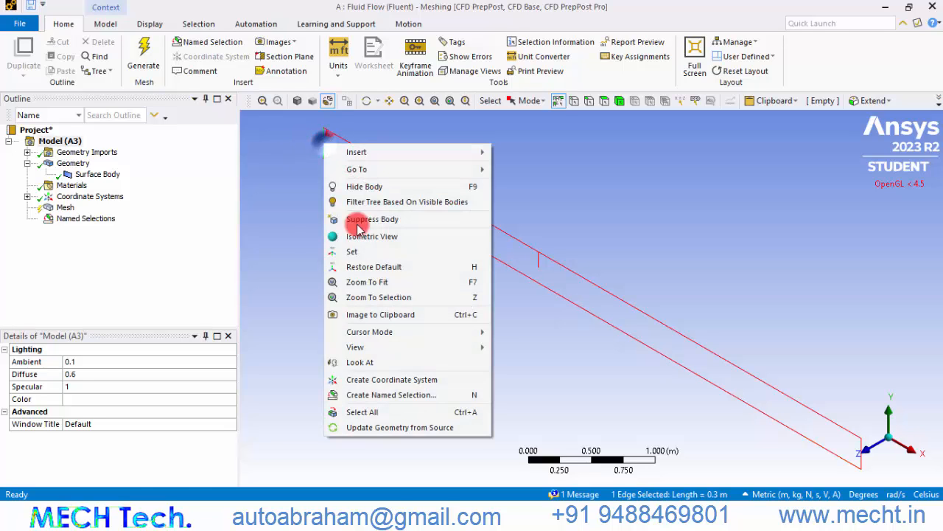
click(376, 395)
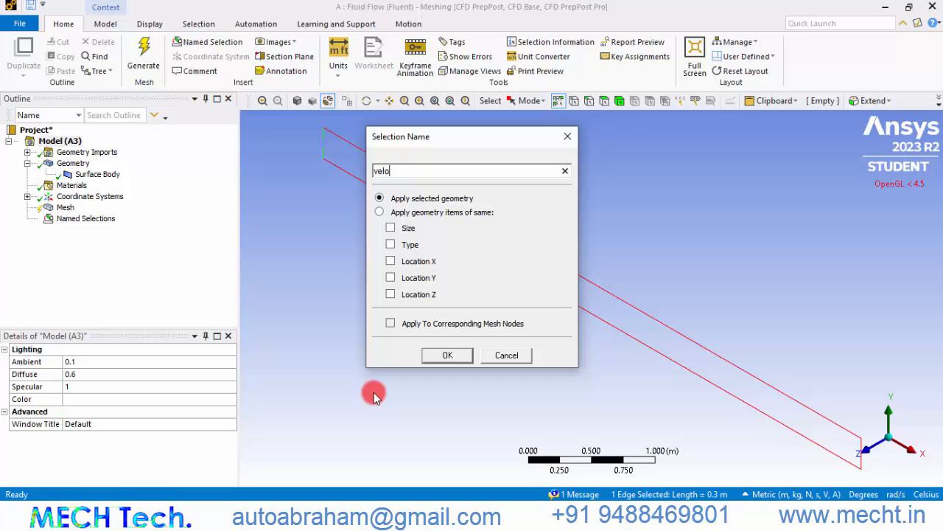
text(velocity inlet)
key(Return)
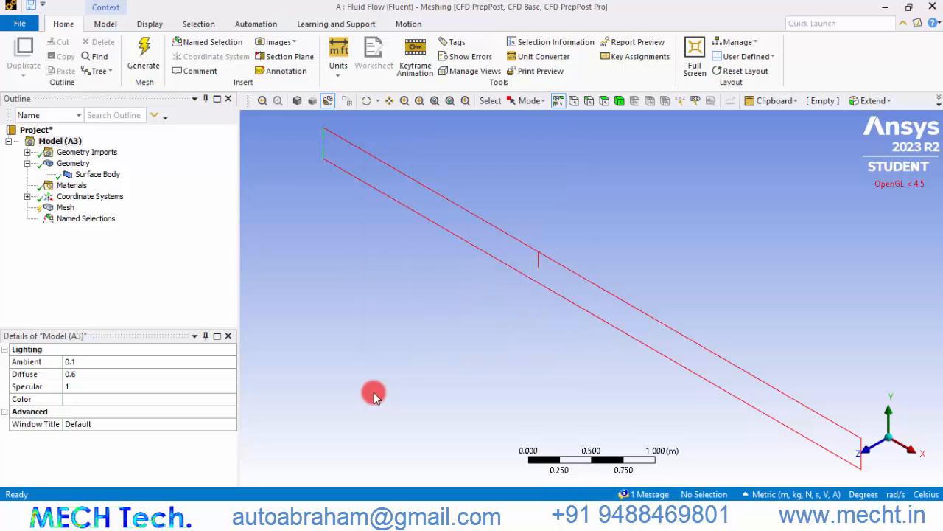
Create a named selection called pressure out for the domain's right outlet edge
click(861, 448)
right_click(860, 446)
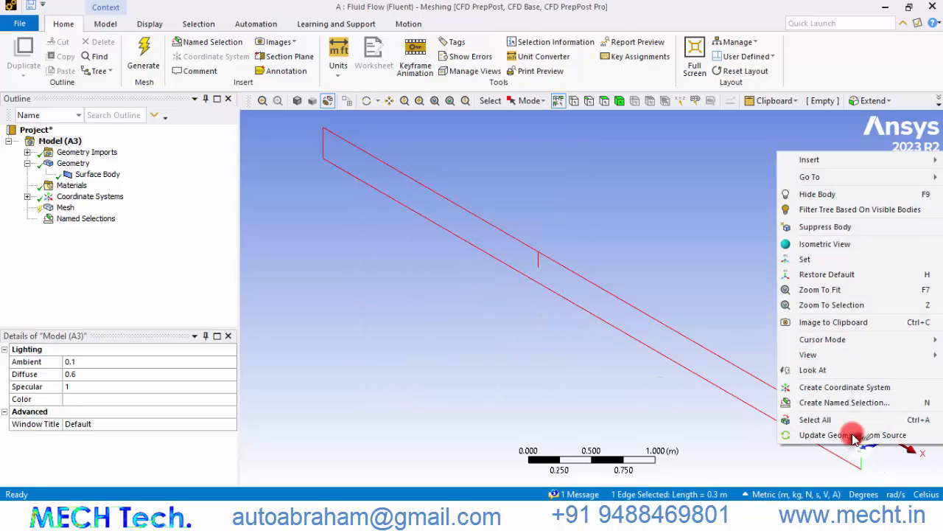
click(827, 397)
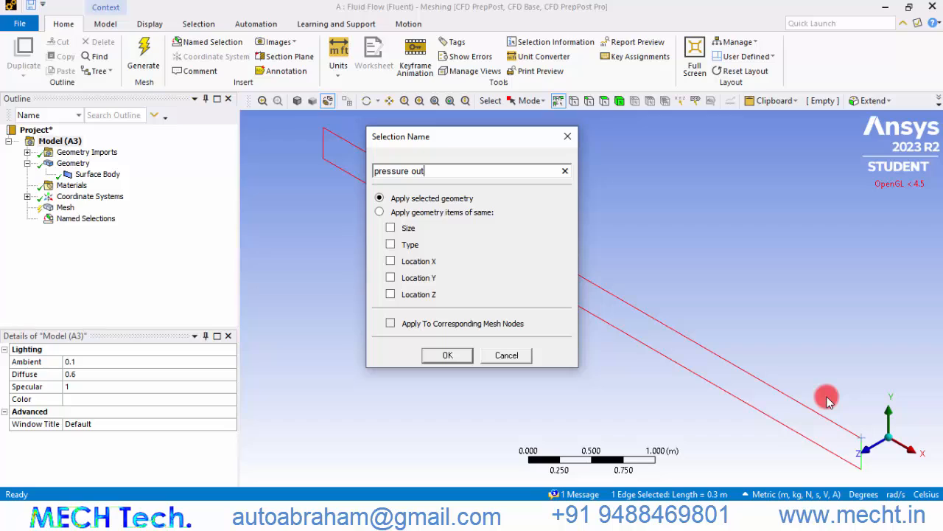
key(Return)
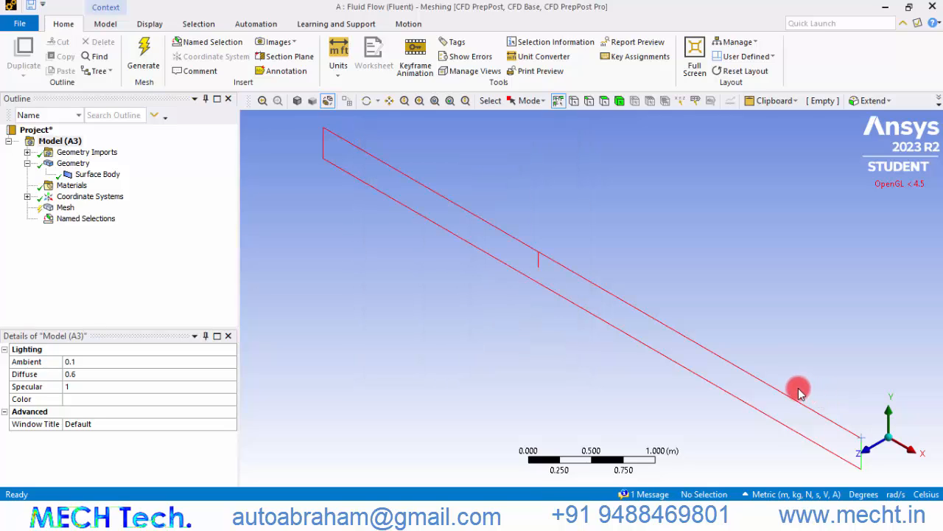
Set the mesh element size to 0.02 m and generate the mesh
click(66, 208)
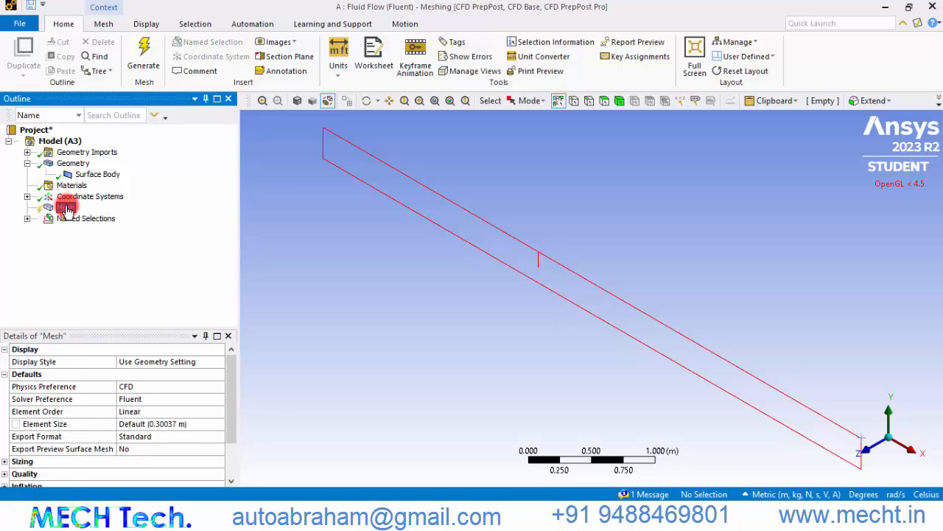
click(176, 426)
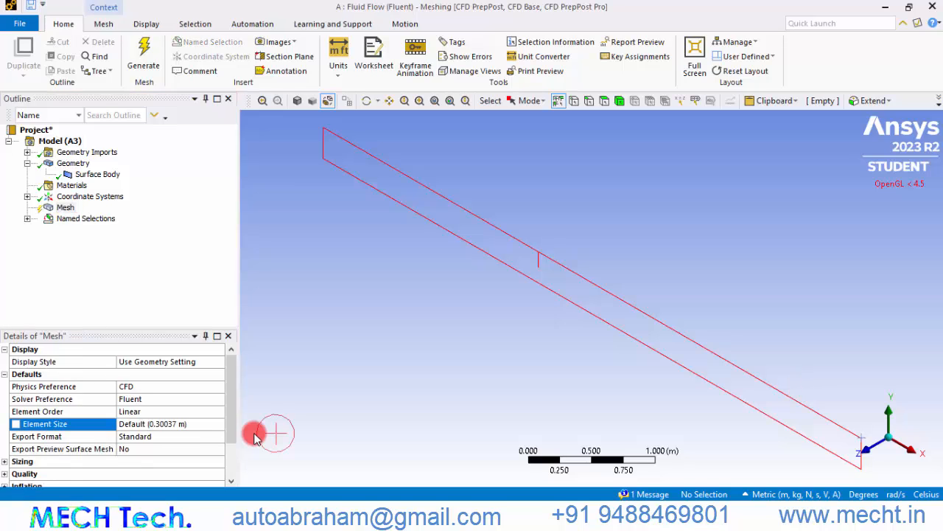
click(194, 427)
text(0)
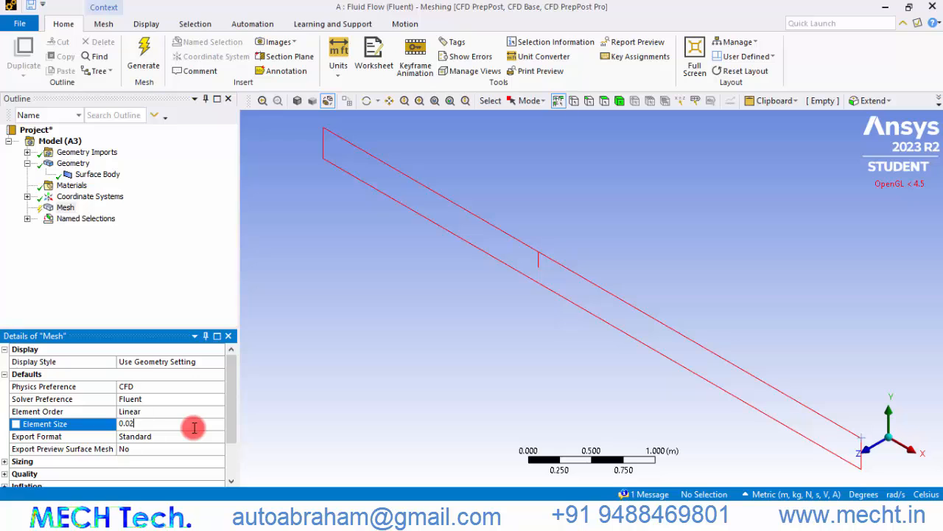
text(.02)
key(Return)
click(154, 59)
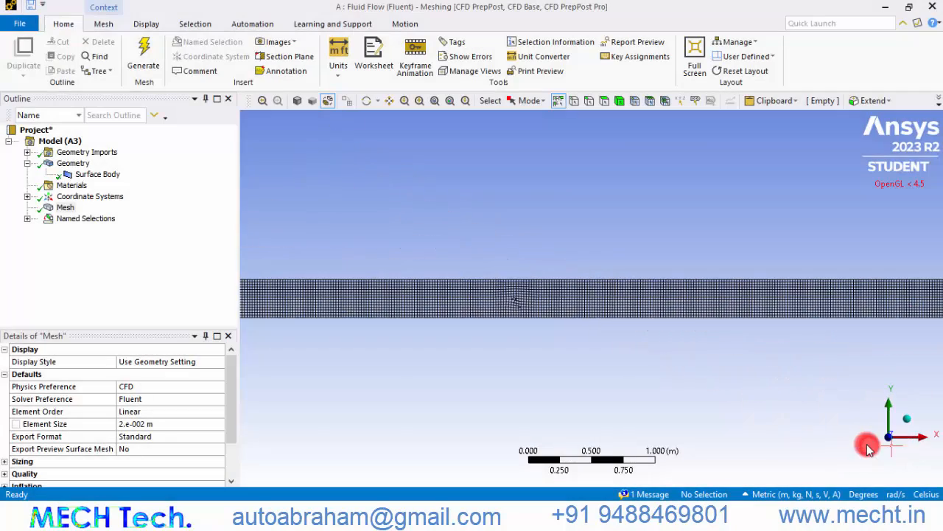
Close the Meshing window and update the Mesh component in the project schematic
click(861, 448)
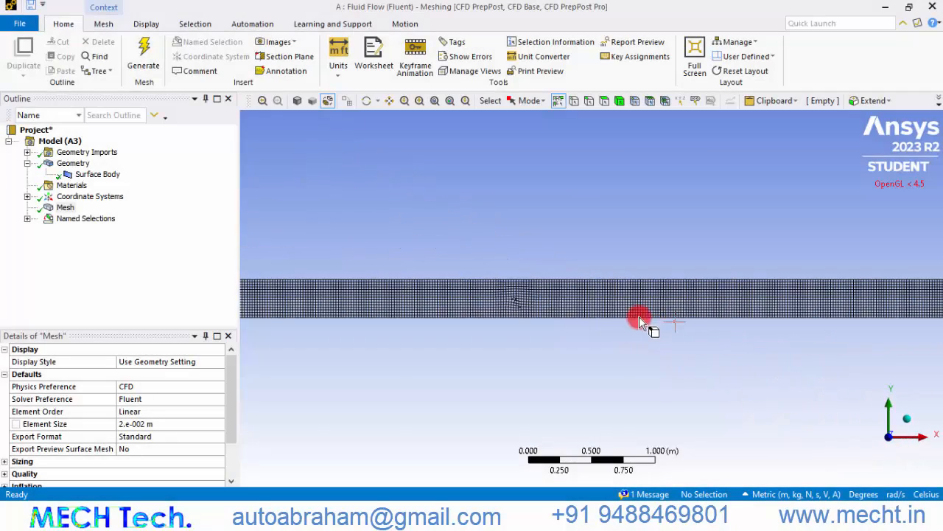
scroll(531, 310, down, 3)
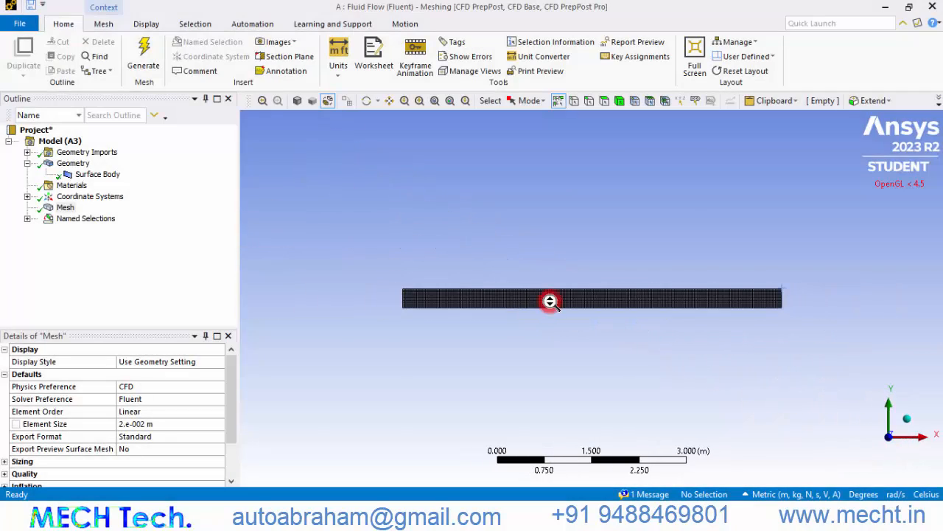
click(935, 6)
click(257, 180)
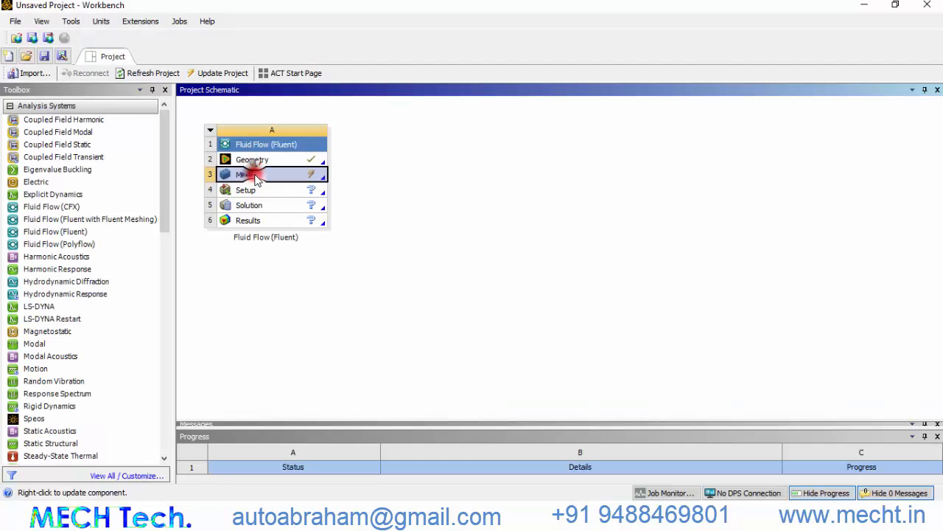
right_click(244, 183)
click(308, 252)
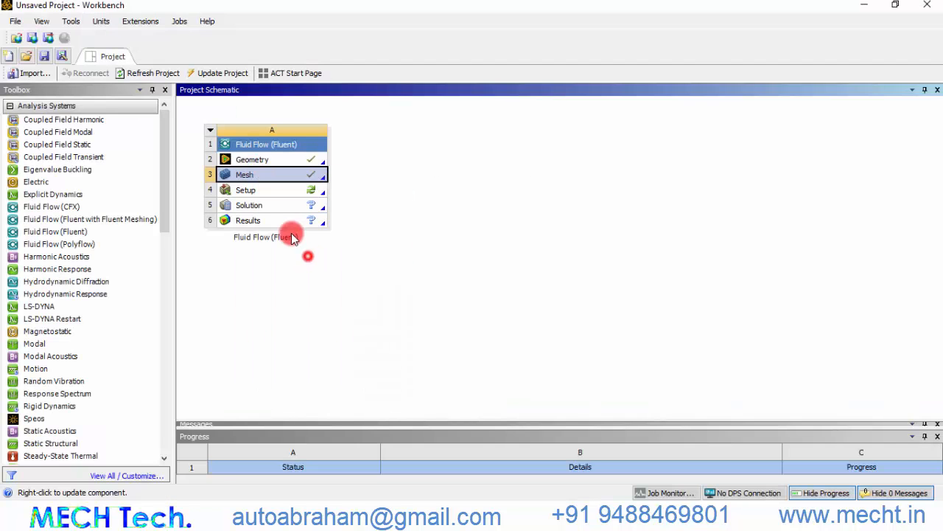
Open the Fluent setup and launch it with 2 solver processes
double_click(264, 193)
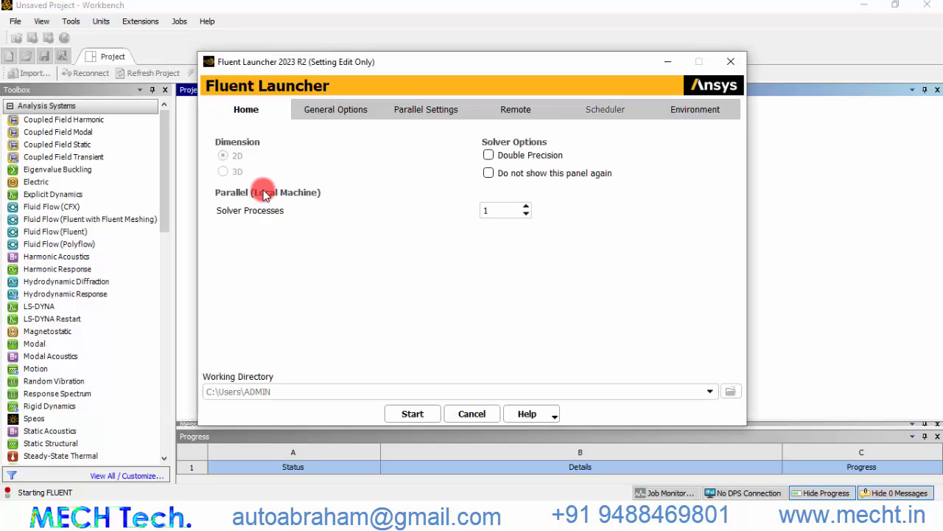
click(526, 207)
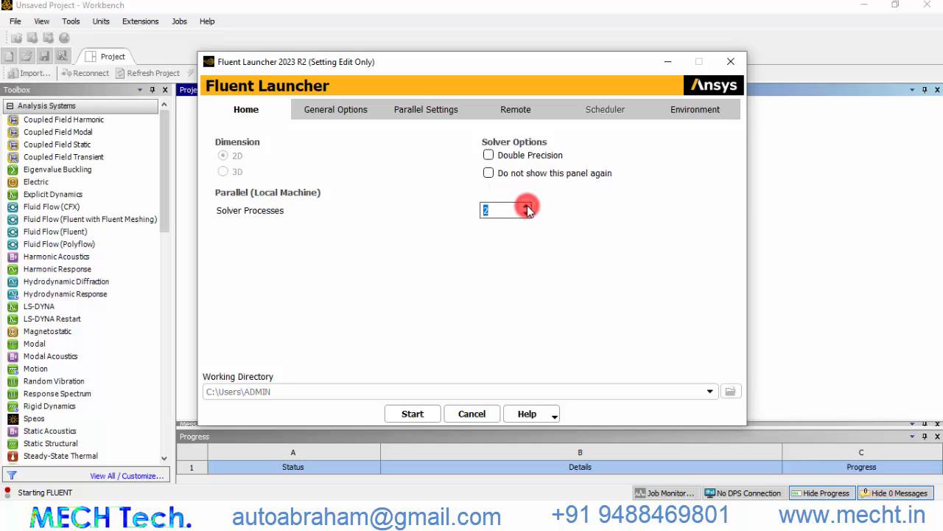
click(426, 409)
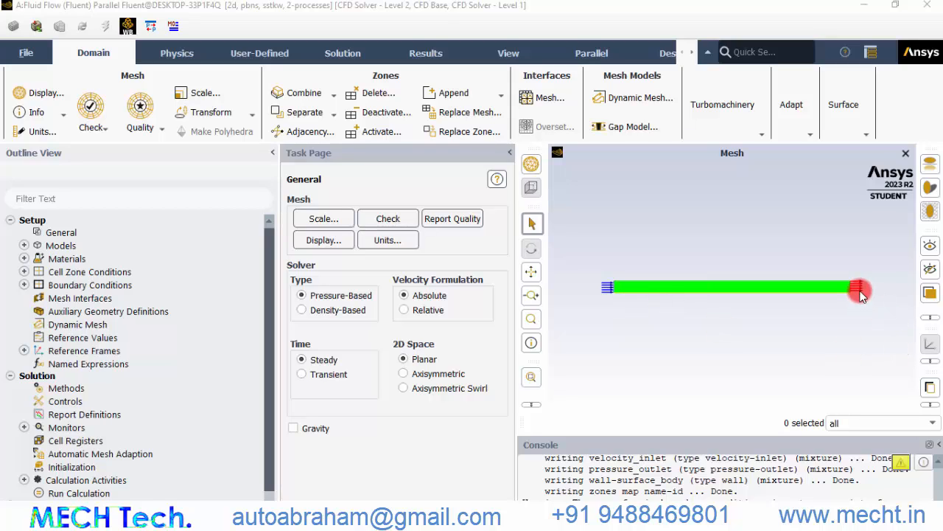
Set the solver's 2D space to Axisymmetric
click(131, 238)
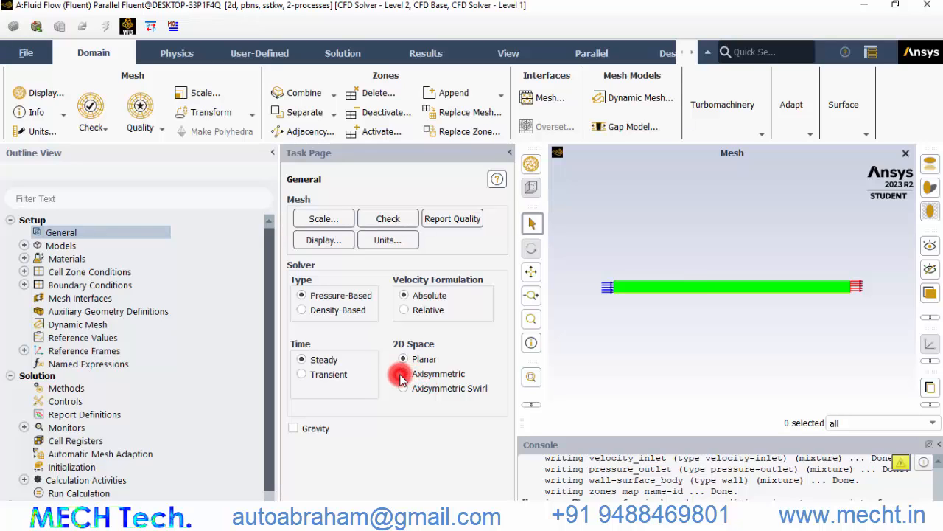
click(401, 376)
Set the viscous model to Laminar
click(24, 245)
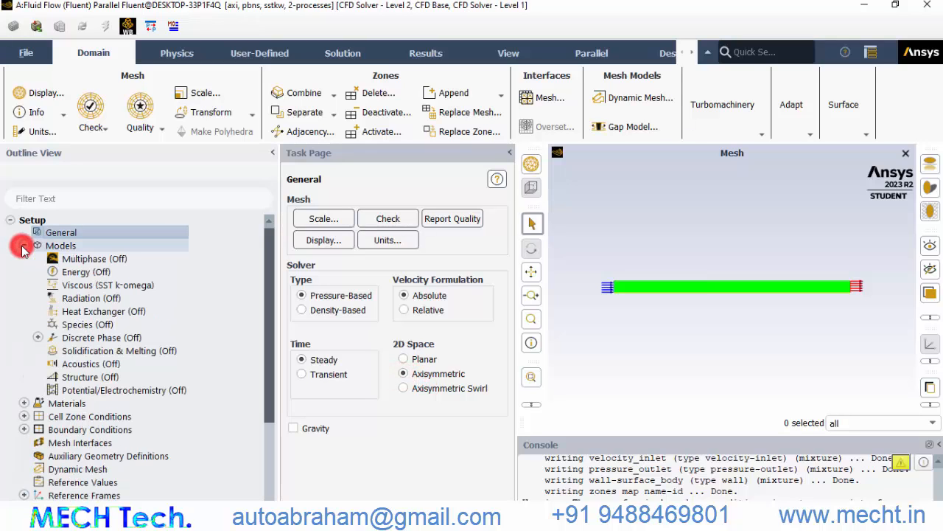
click(83, 290)
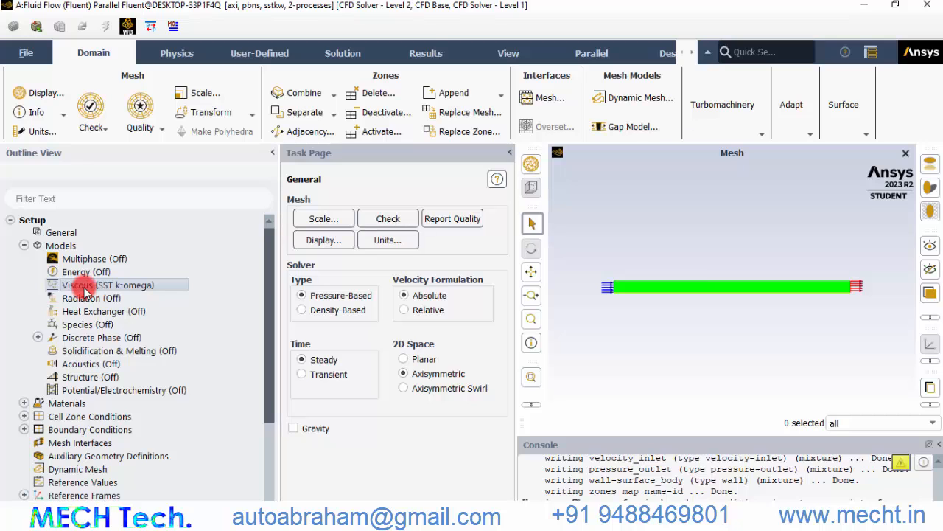
double_click(83, 290)
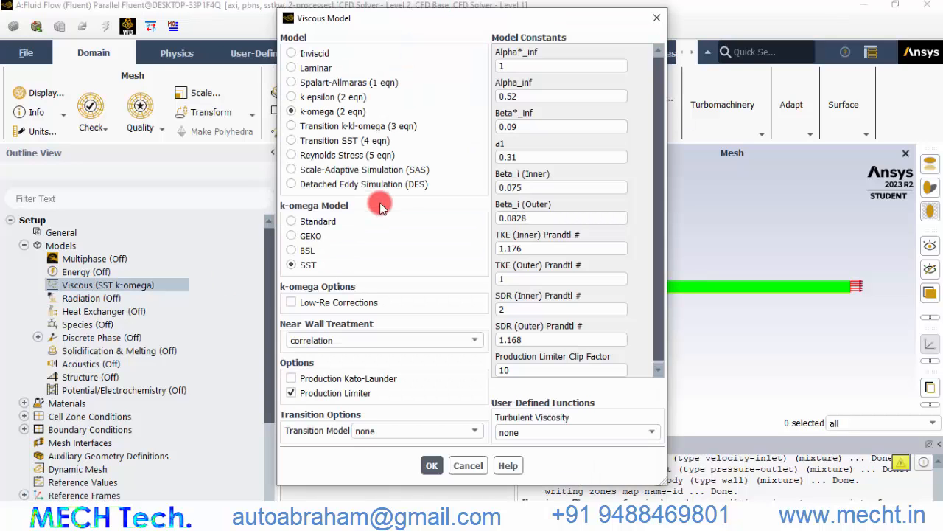
click(314, 69)
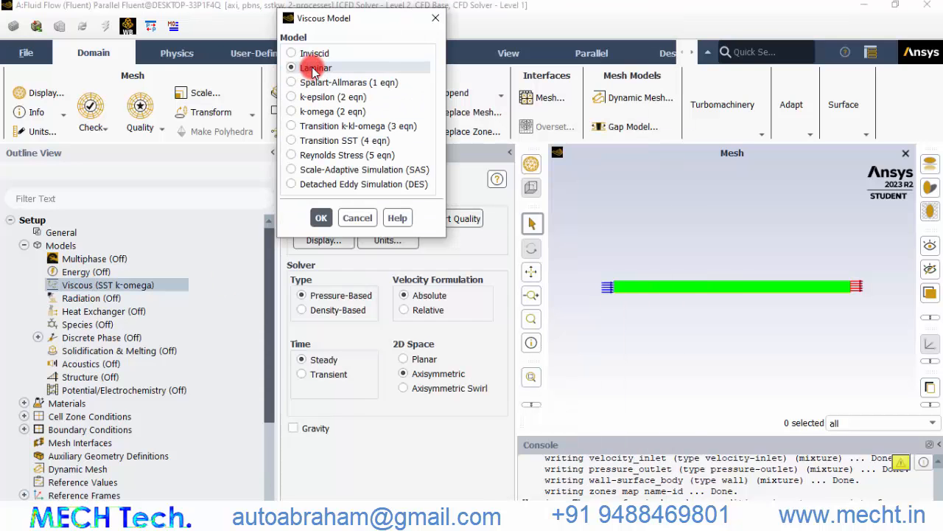
click(322, 219)
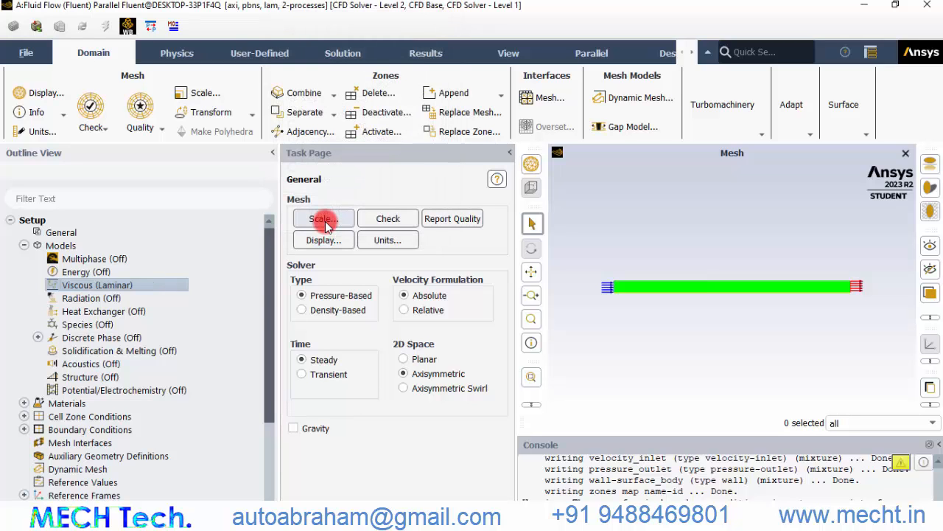
Copy water-liquid from the Fluent materials database into the project's fluid materials
scroll(262, 331, down, 3)
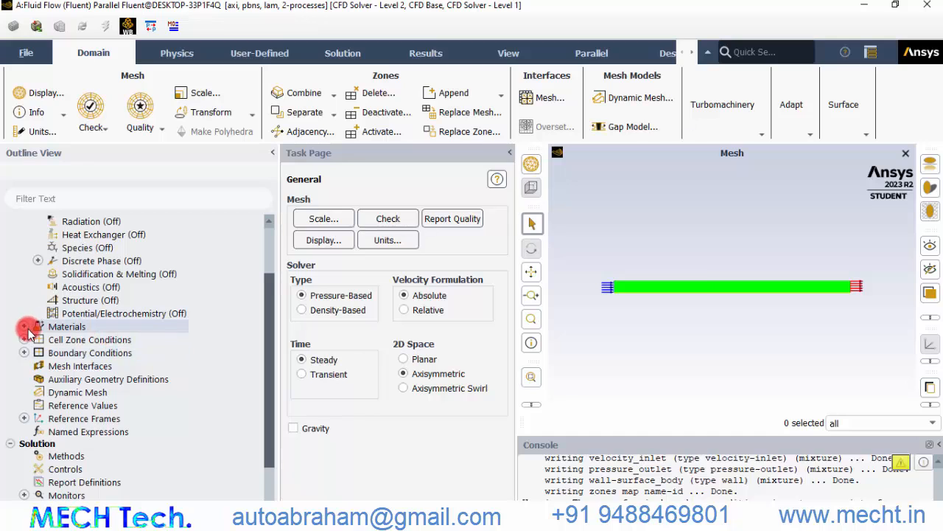
click(24, 326)
click(40, 341)
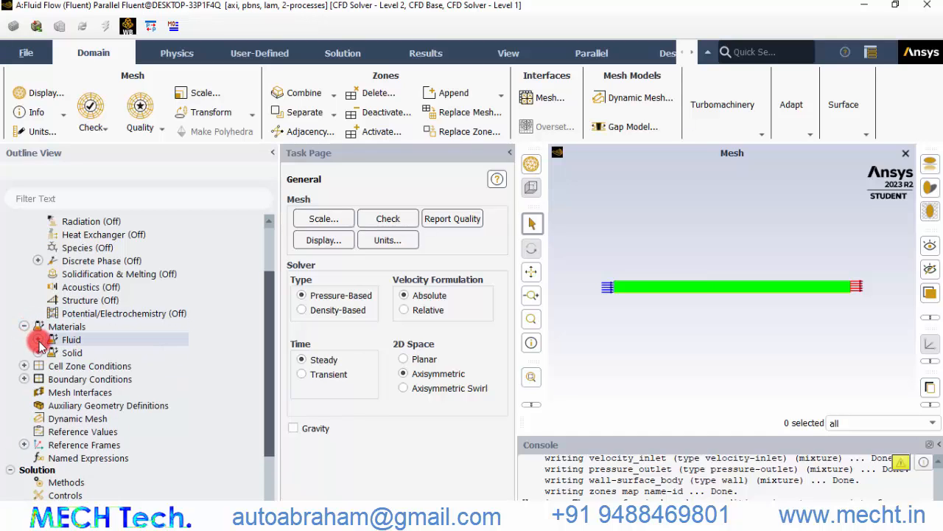
click(37, 340)
click(73, 353)
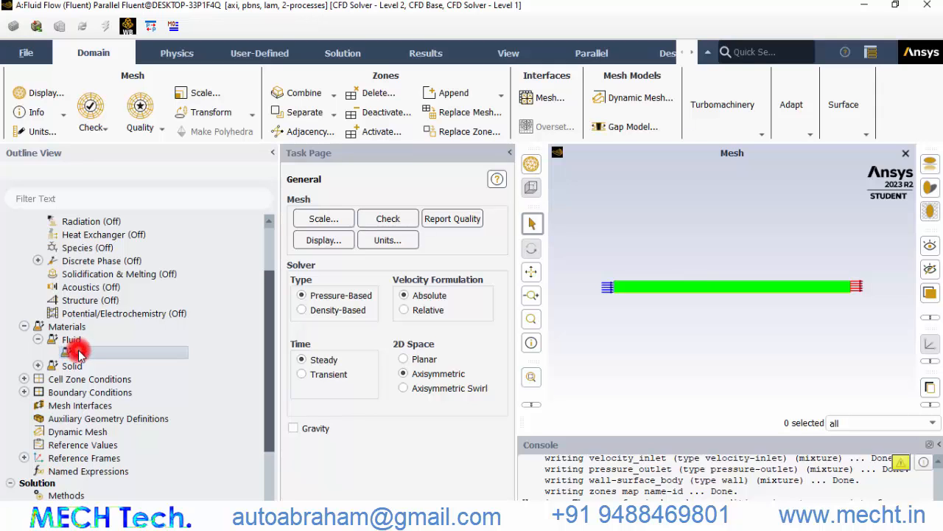
double_click(78, 353)
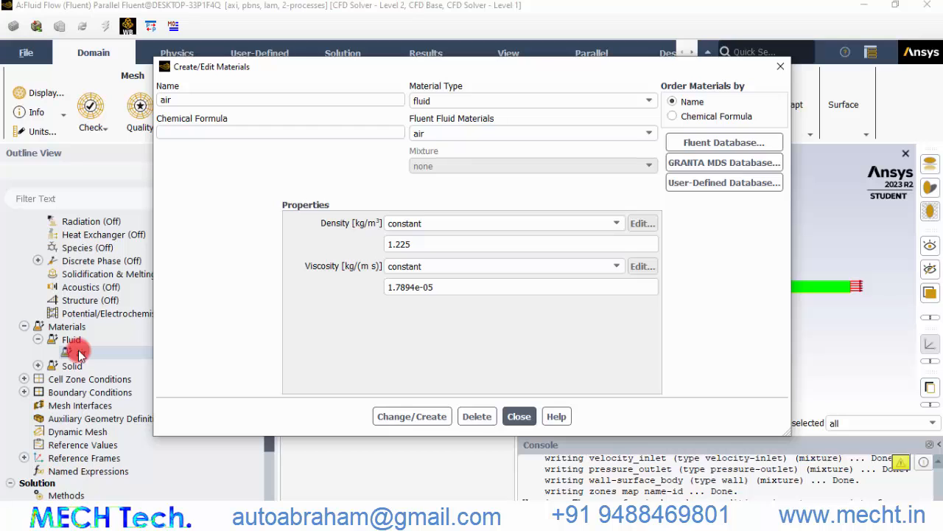
click(712, 144)
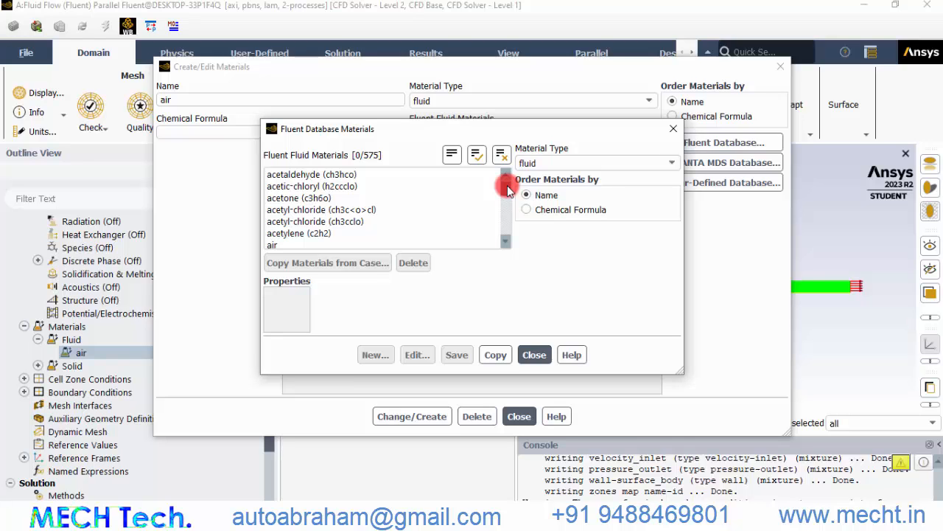
drag(507, 188, 504, 230)
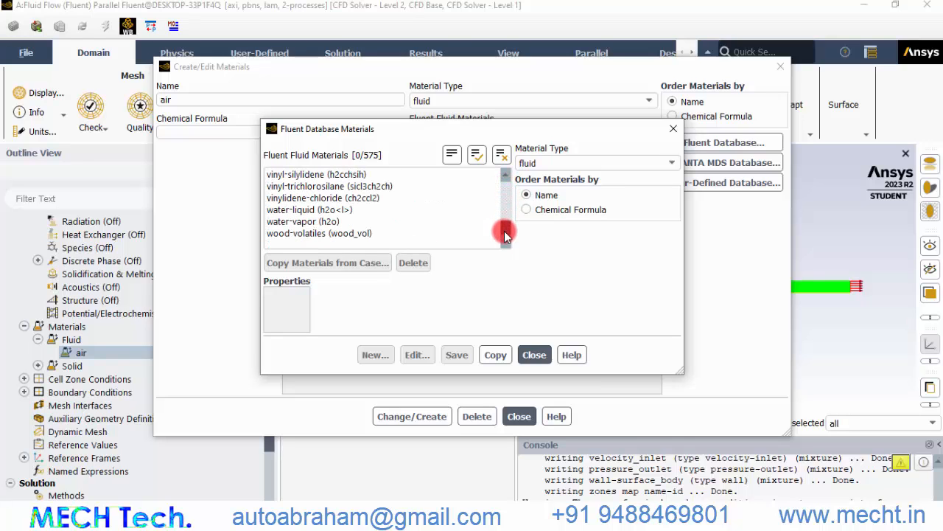
click(332, 210)
click(496, 426)
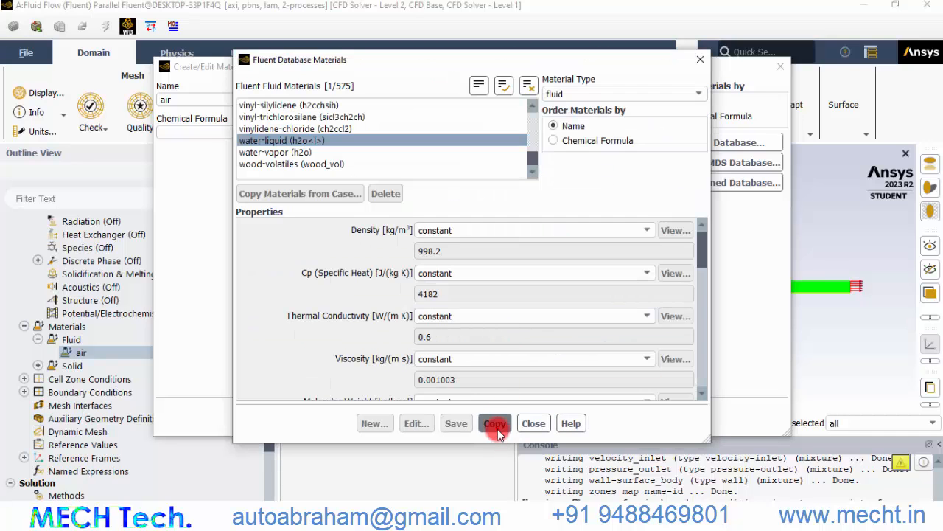
click(534, 426)
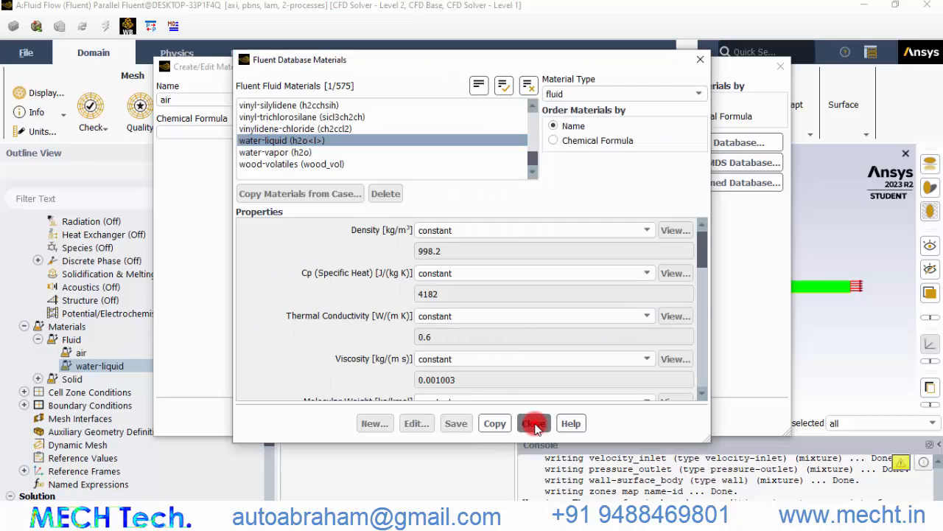
click(535, 426)
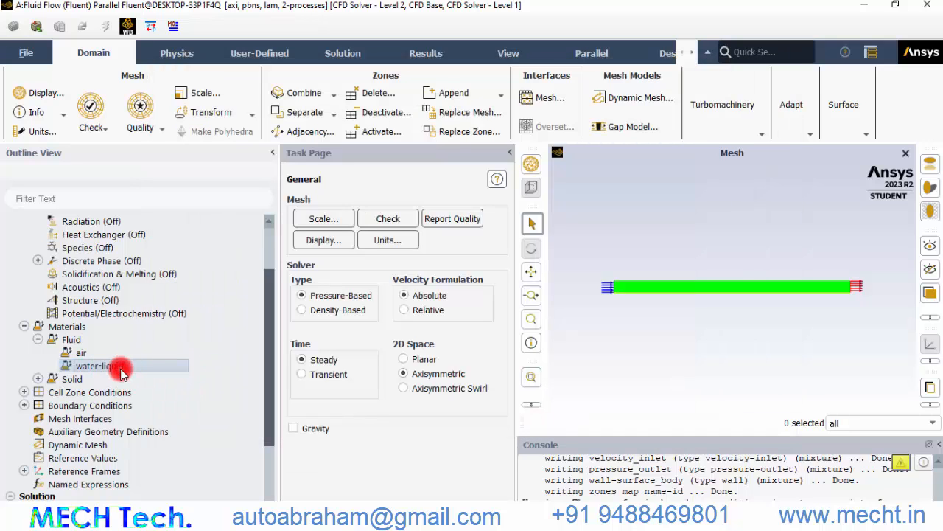
Set water-liquid's density to 1000 kg/m³ and viscosity to 0.001 kg/(m s), and apply the change
double_click(122, 368)
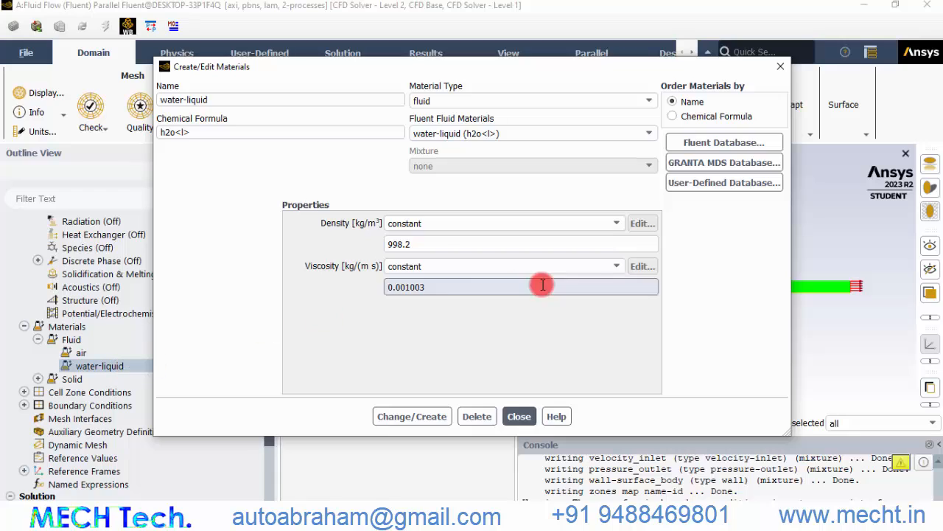
double_click(428, 244)
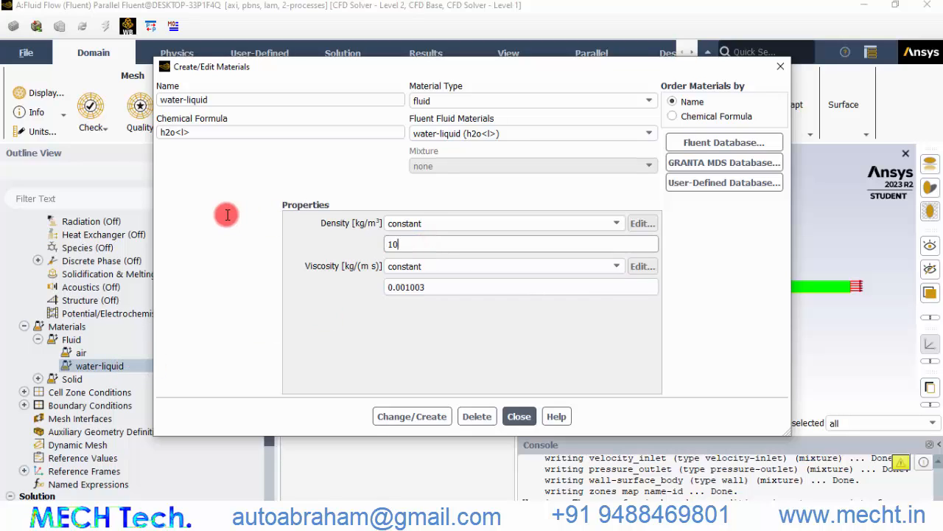
text(1000)
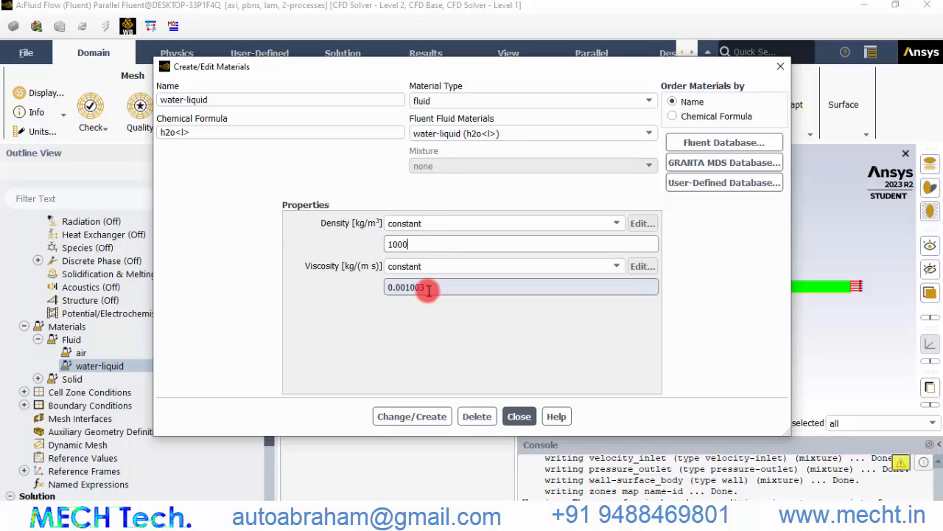
drag(428, 286, 410, 287)
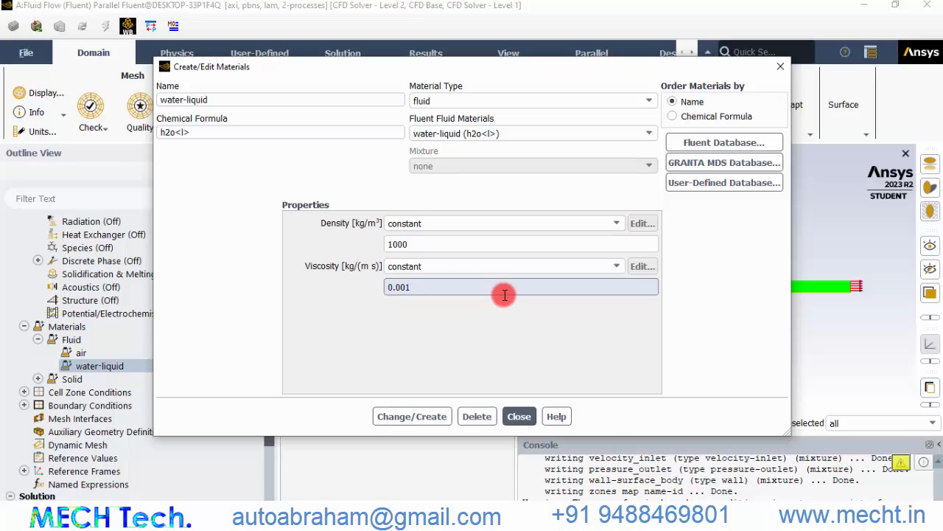
click(427, 416)
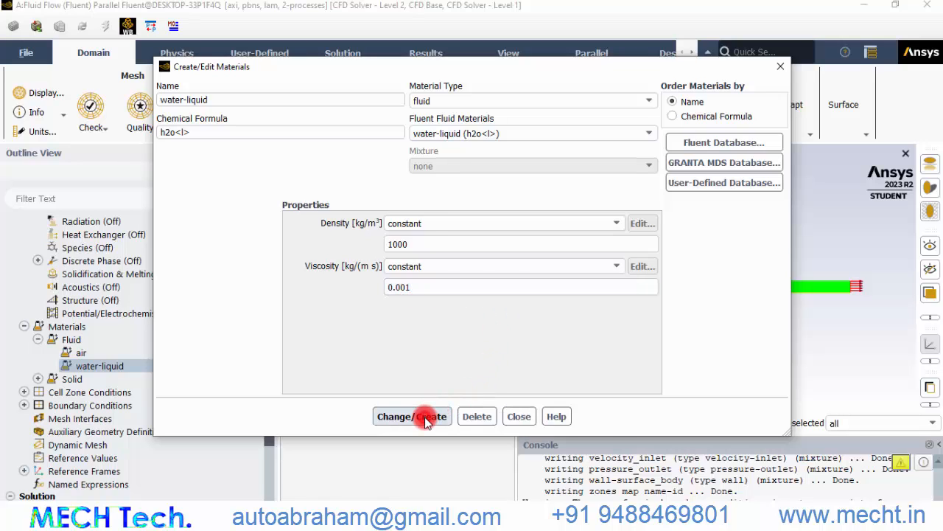
click(518, 416)
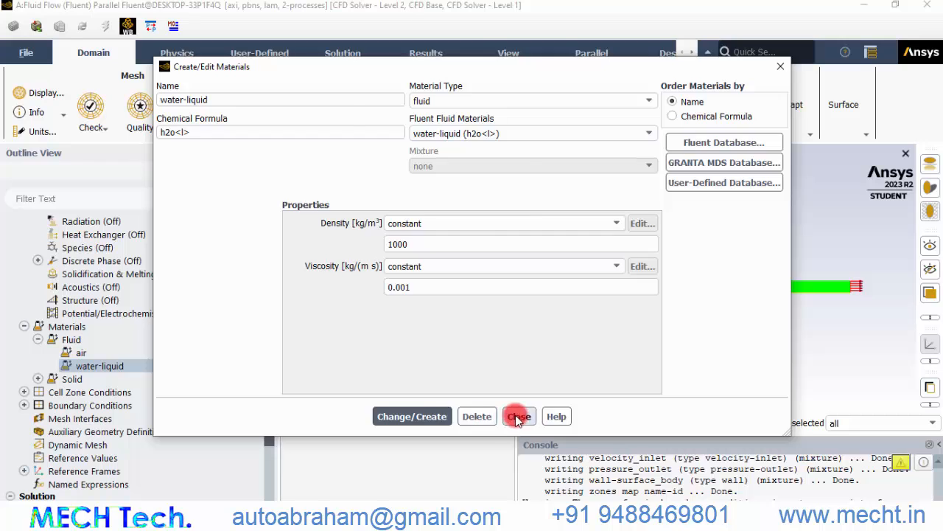
Assign water-liquid as the material of the surface_body fluid cell zone
click(38, 339)
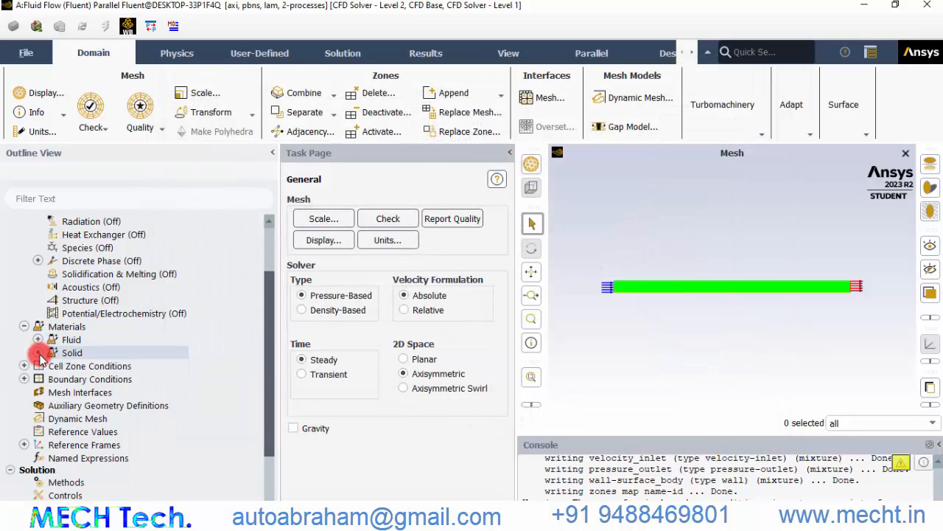
click(24, 366)
click(25, 367)
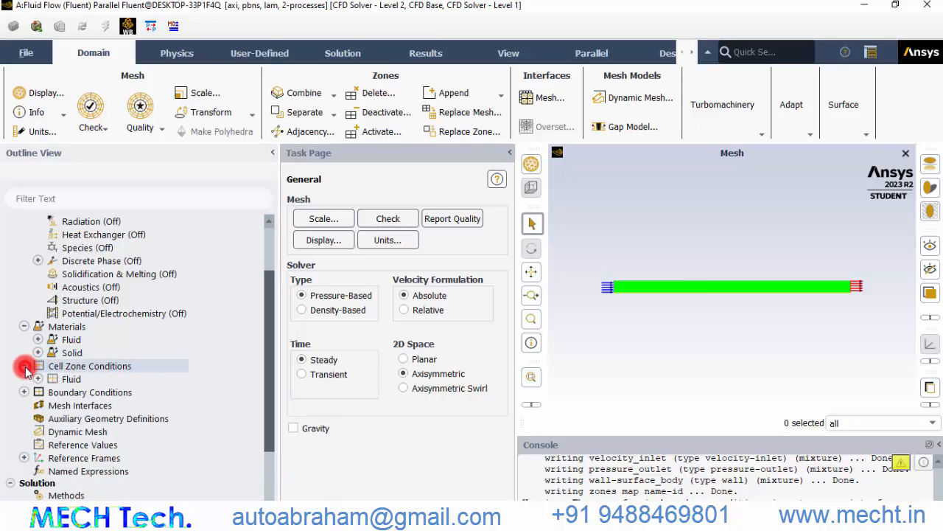
click(37, 379)
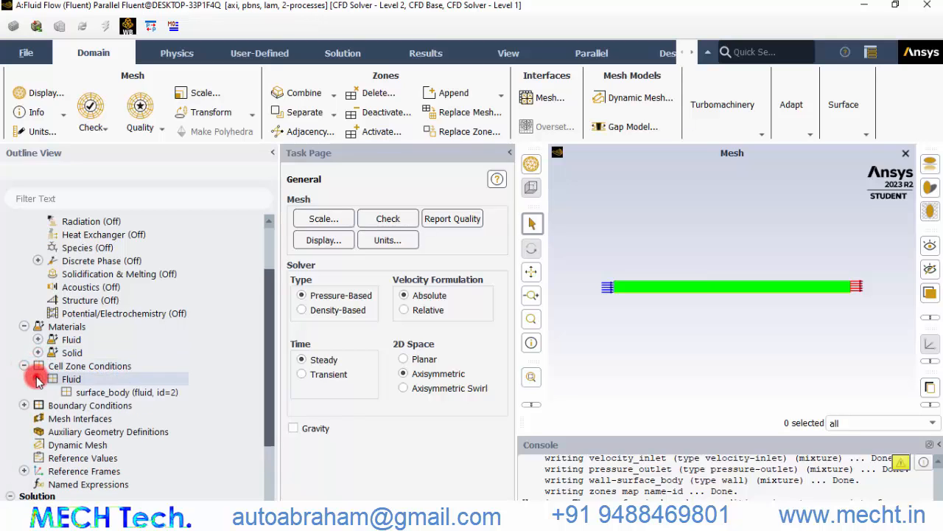
double_click(129, 396)
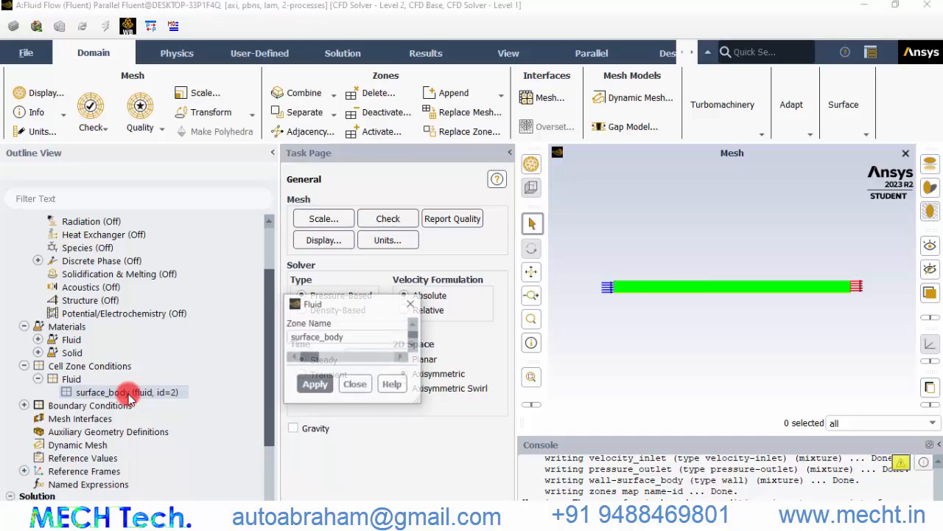
click(421, 357)
click(406, 371)
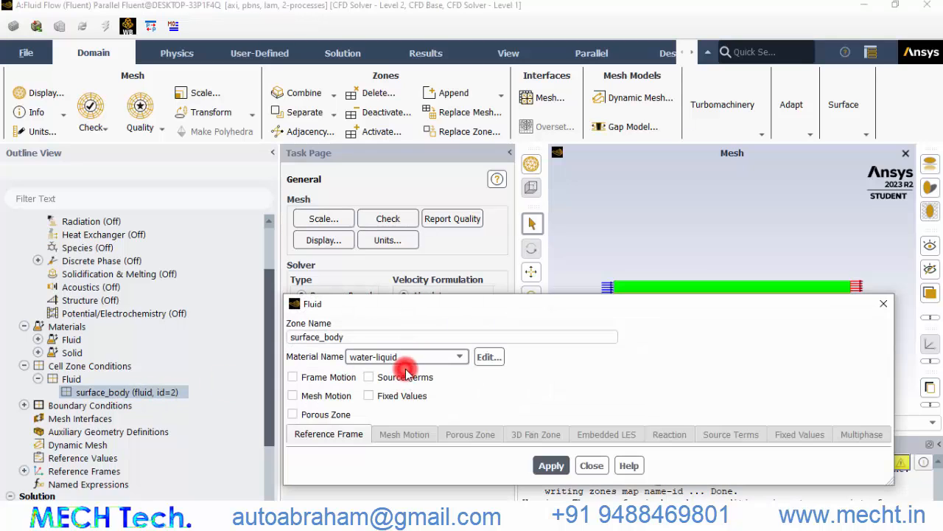
click(554, 465)
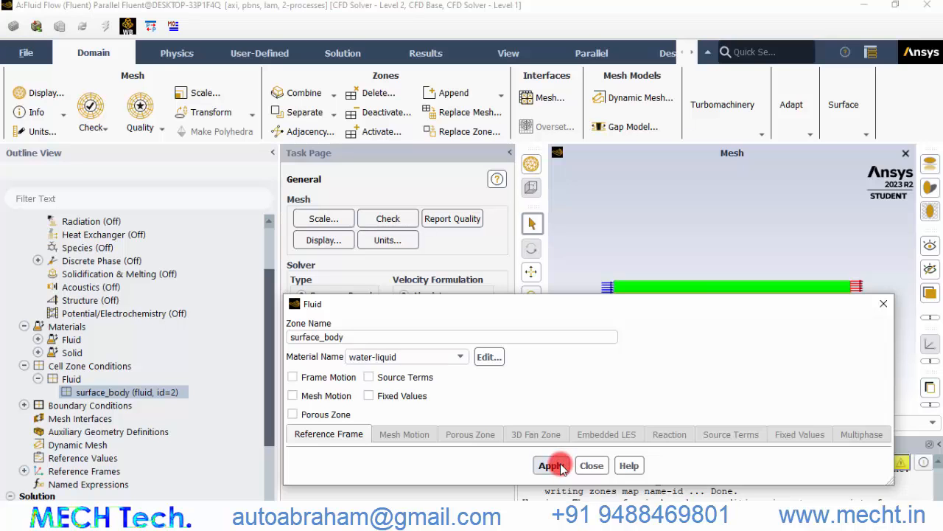
click(592, 465)
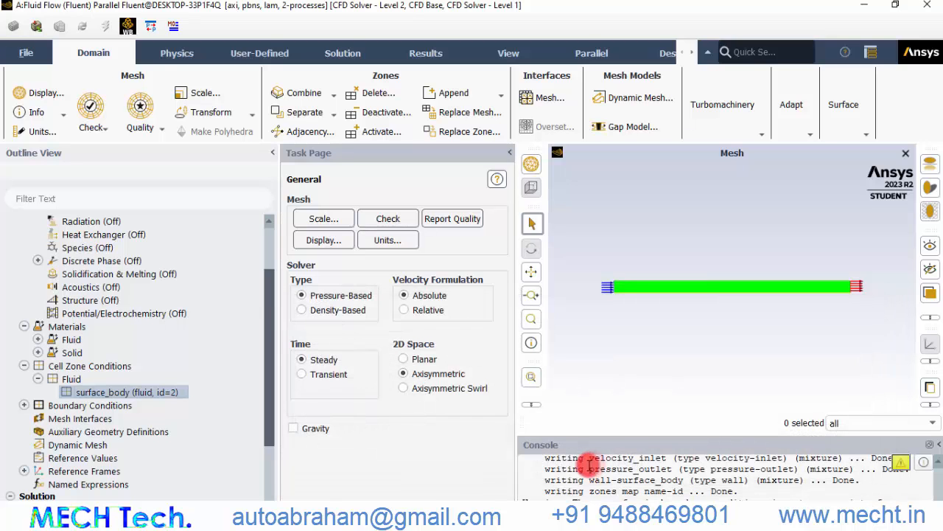
Set the velocity_inlet boundary's velocity magnitude to 0.000333 m/s and apply it
scroll(46, 324, down, 4)
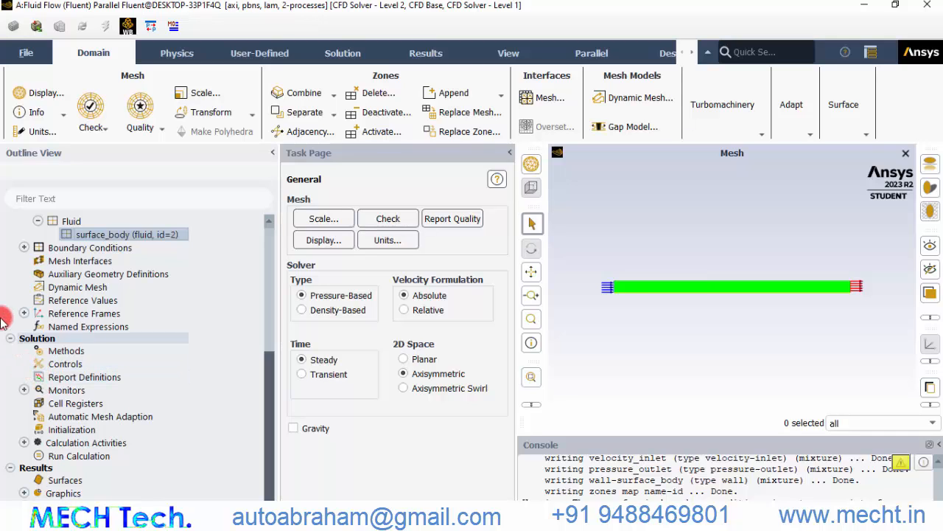
click(24, 248)
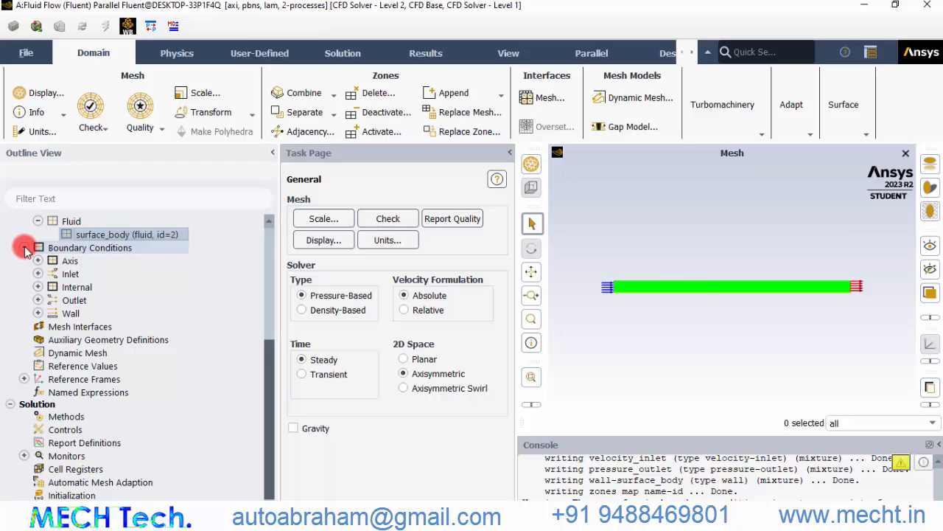
click(38, 262)
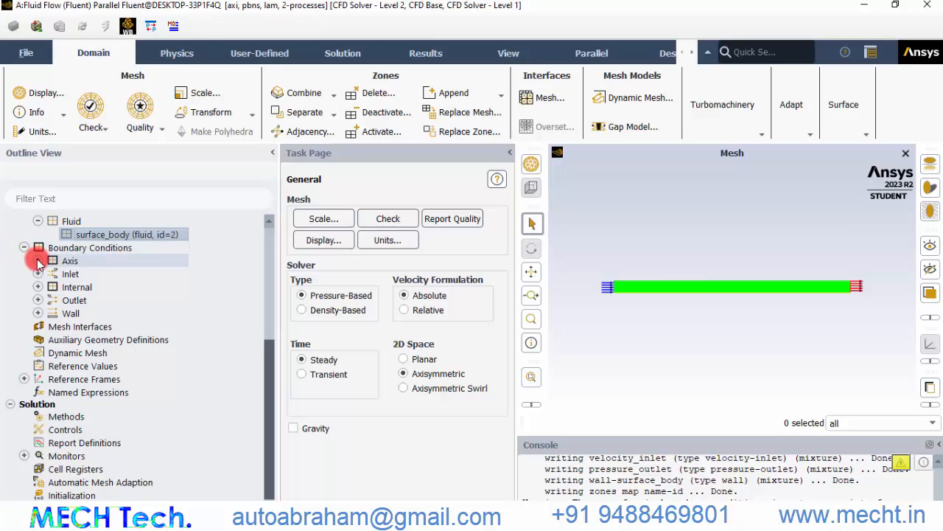
click(82, 274)
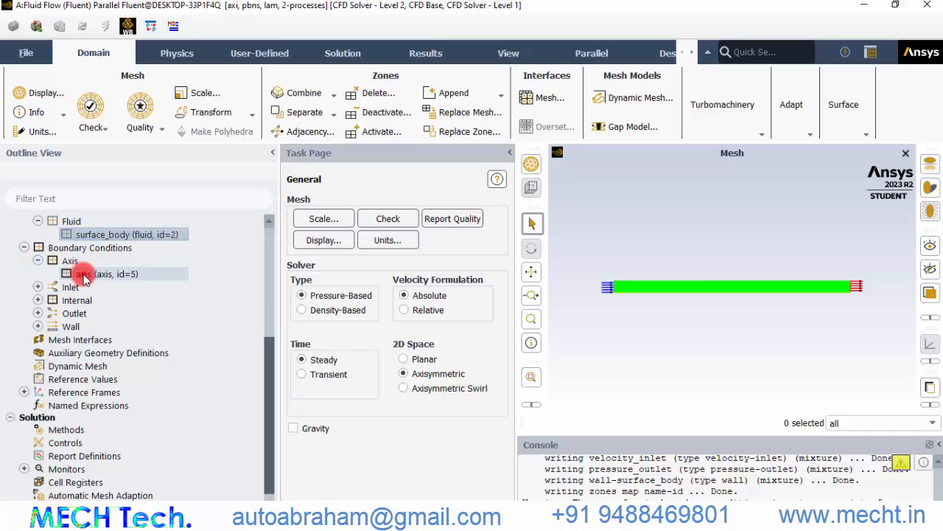
click(38, 261)
click(39, 274)
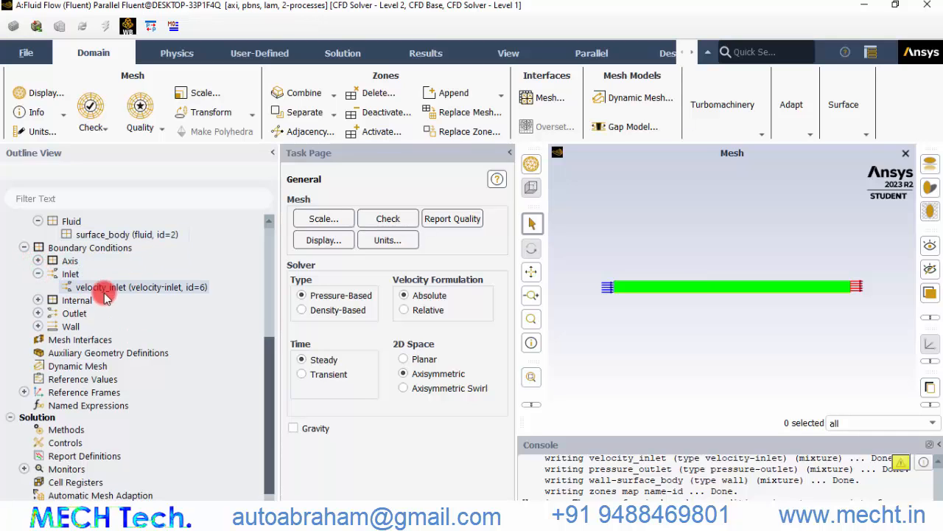
click(120, 288)
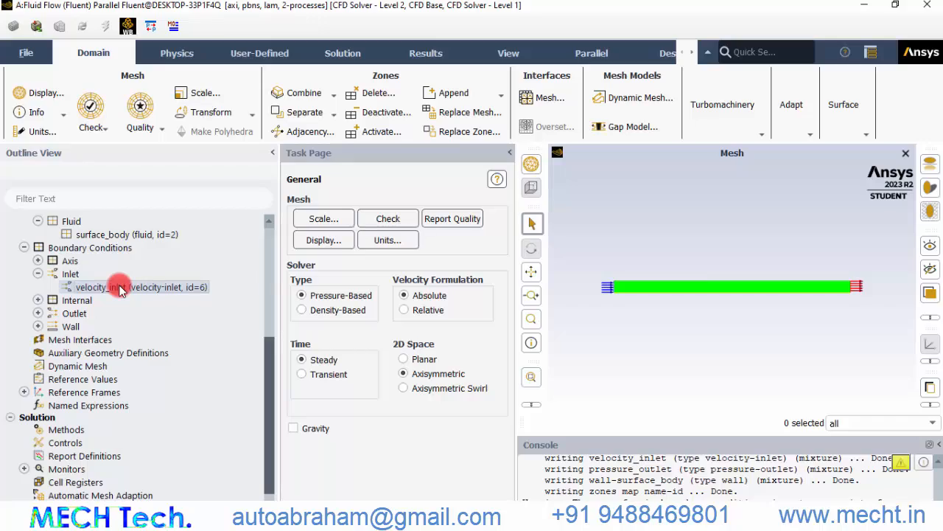
double_click(120, 288)
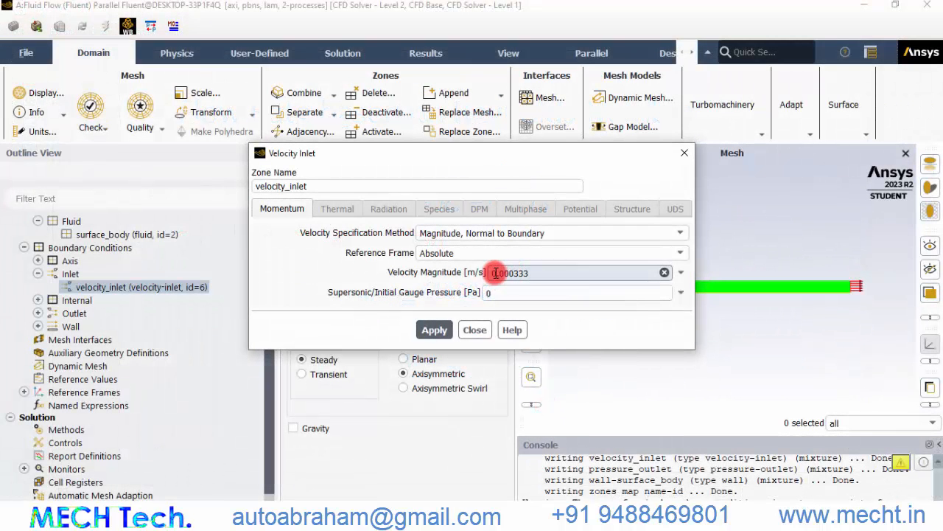
click(432, 330)
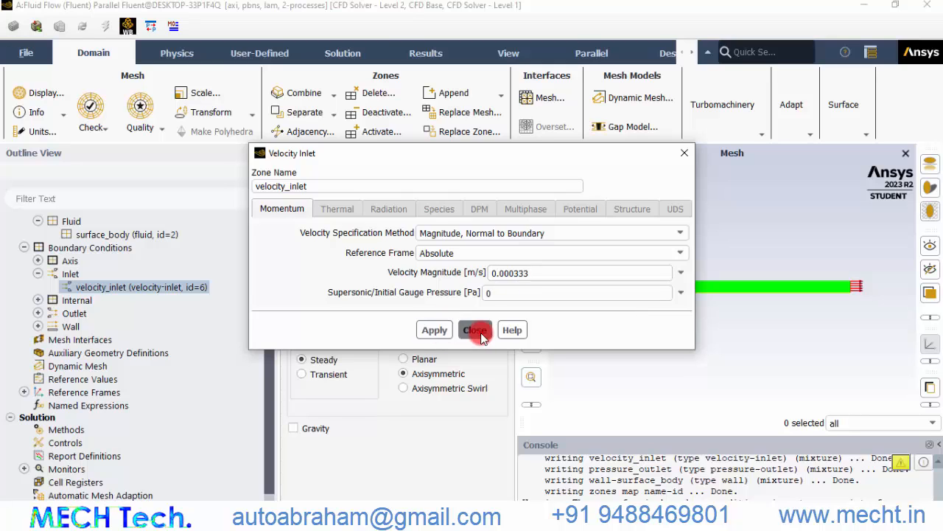
click(467, 334)
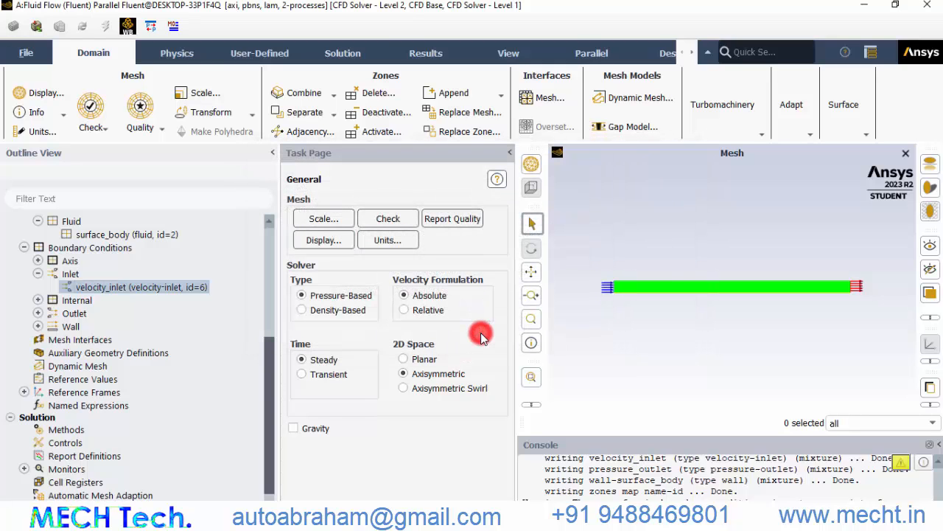
Open the pressure_outlet boundary conditions to review them, then close the dialog
click(38, 314)
click(112, 330)
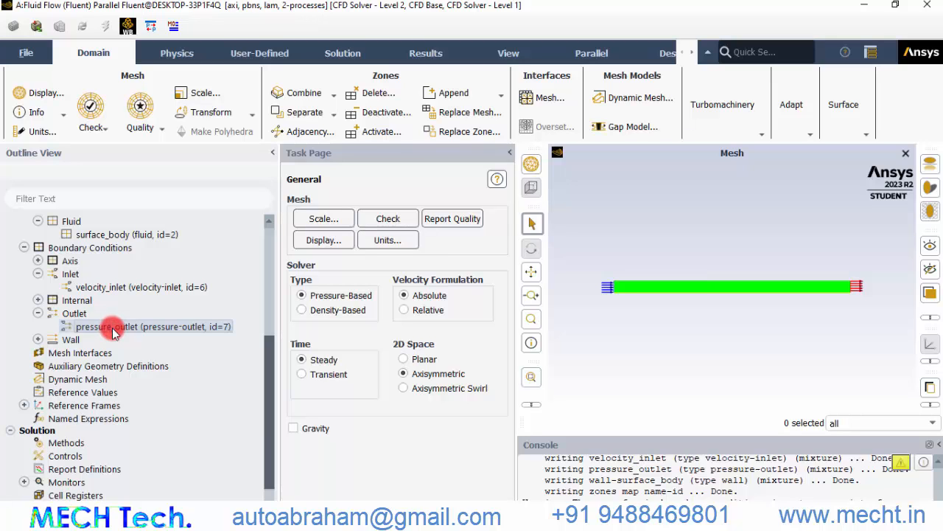
double_click(113, 329)
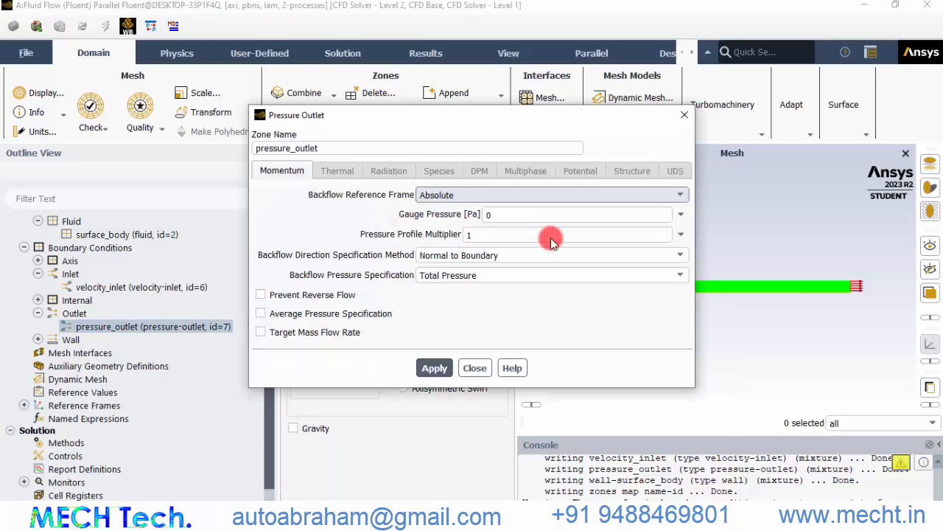
click(476, 375)
Initialize the solution using hybrid initialization
scroll(88, 383, down, 3)
click(85, 403)
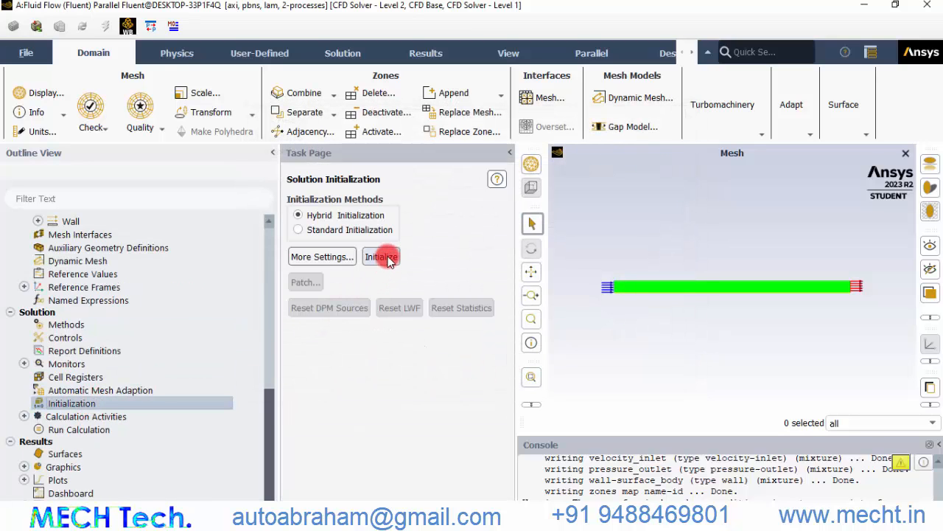
click(385, 258)
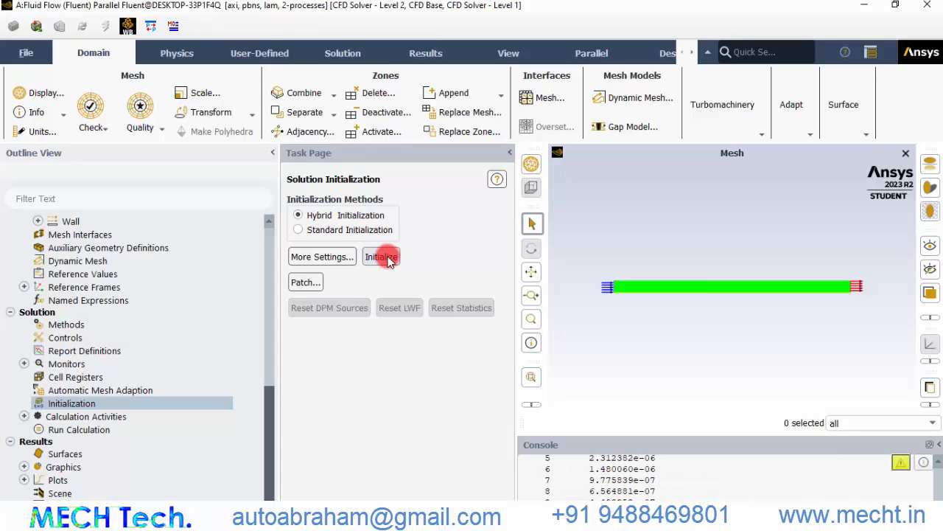
Run the calculation for 100 iterations and acknowledge its completion
click(896, 6)
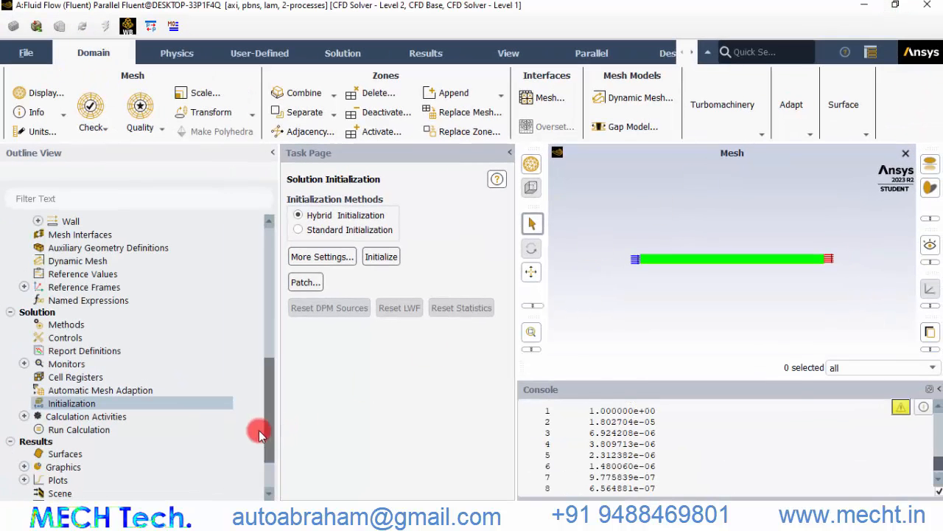
click(109, 433)
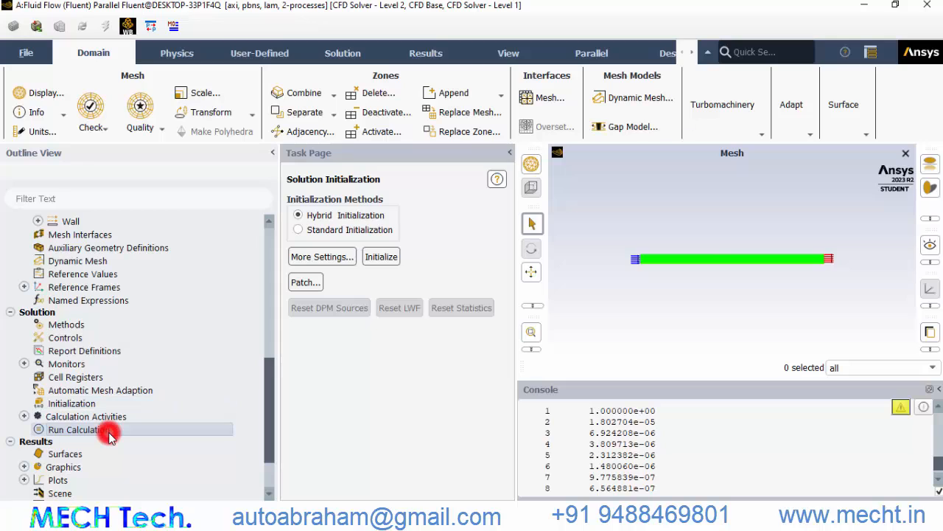
double_click(109, 433)
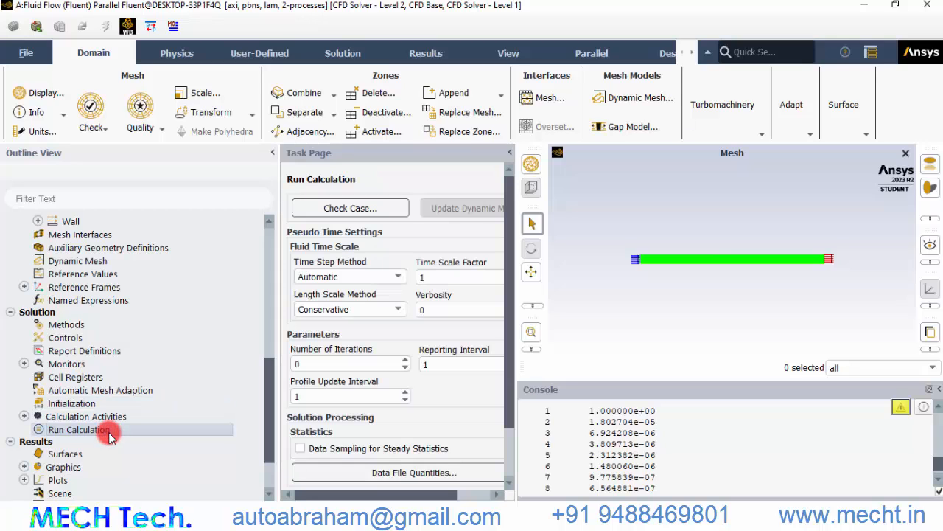
double_click(298, 364)
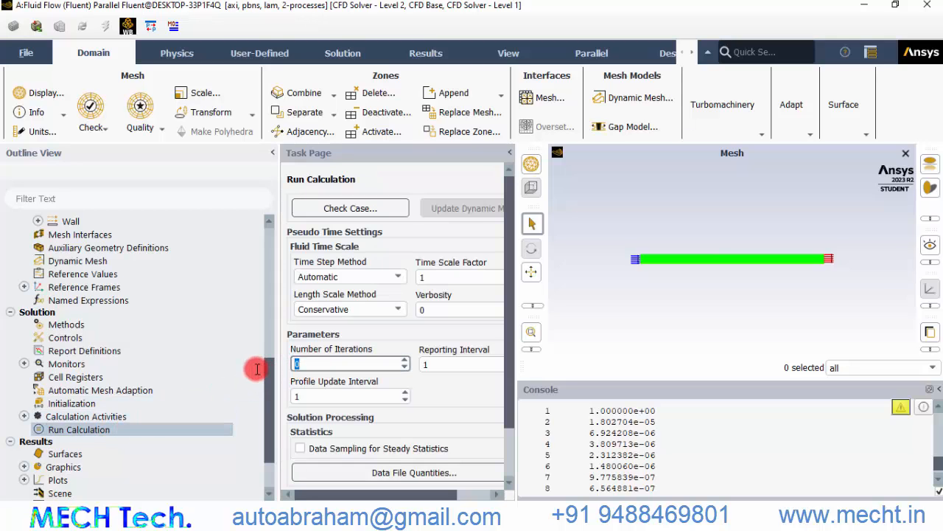
text(100)
scroll(398, 368, down, 2)
click(442, 455)
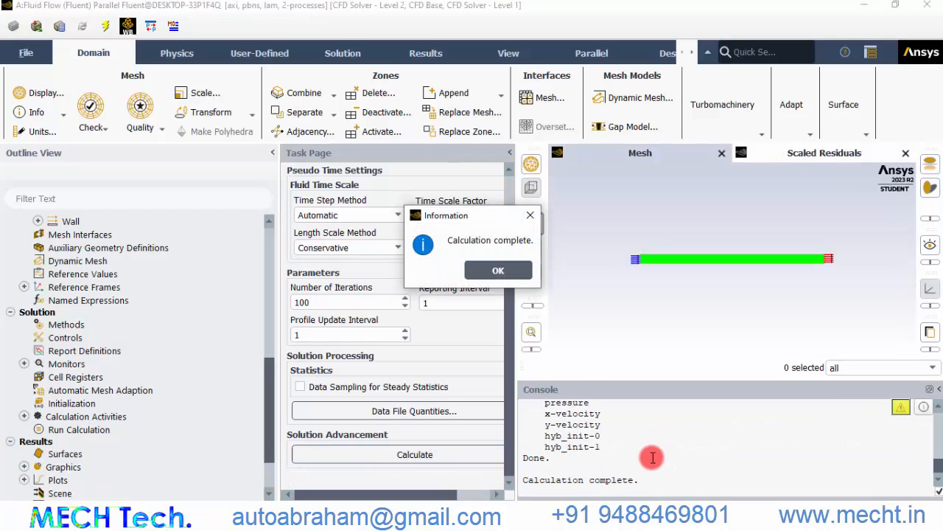
click(512, 274)
Inspect the console output for the solution convergence message
scroll(586, 446, up, 3)
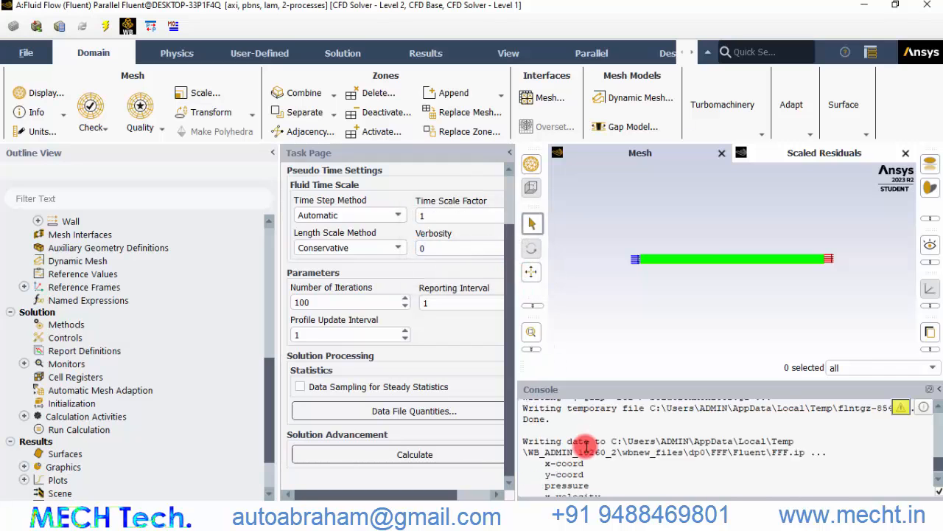
scroll(586, 446, up, 1)
drag(540, 427, 711, 430)
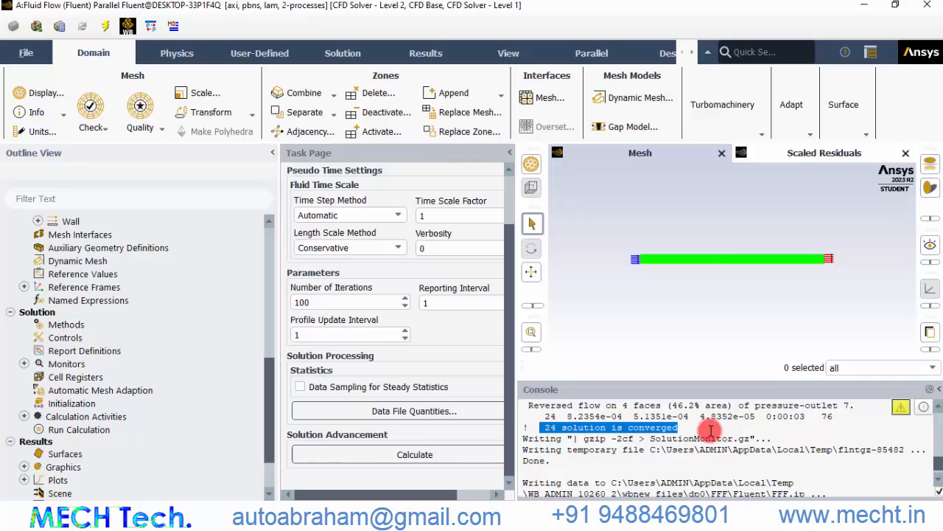
scroll(106, 424, down, 2)
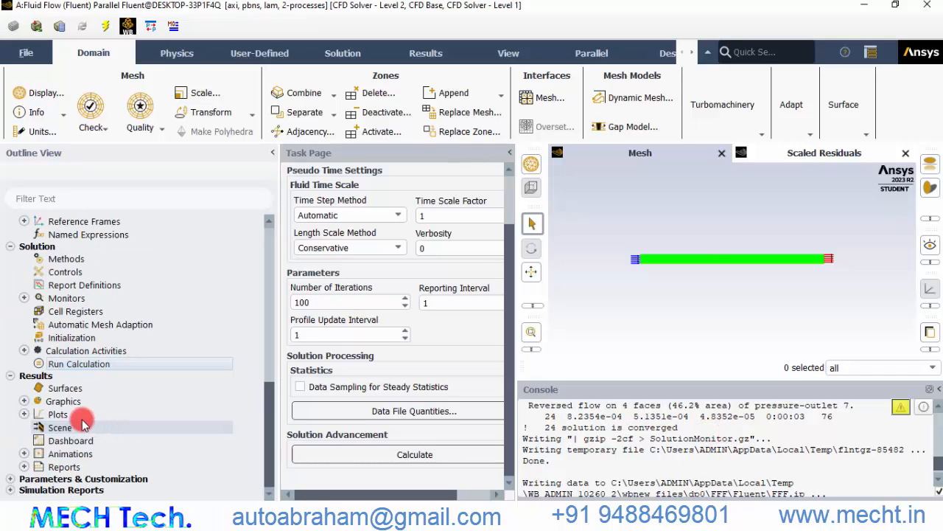
Display a filled contour plot of static pressure and examine it around the orifice
click(23, 400)
scroll(147, 383, down, 2)
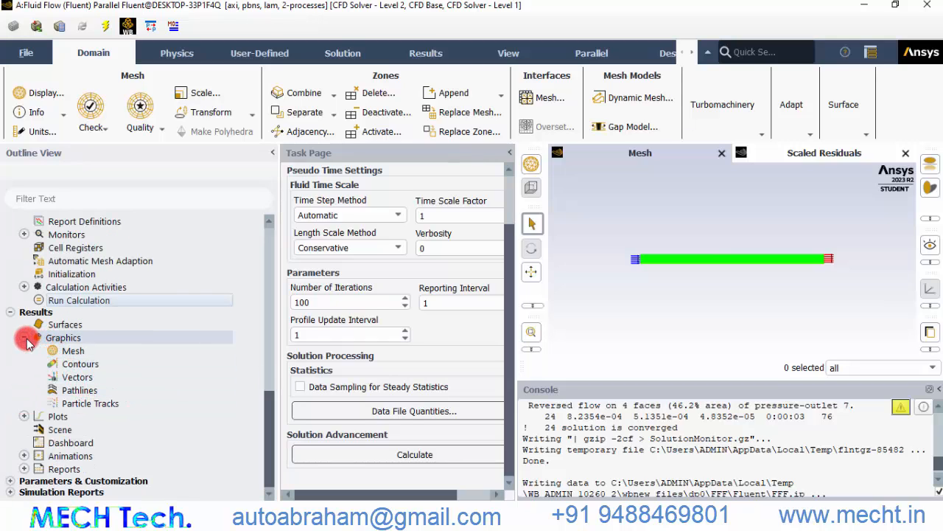
click(92, 366)
double_click(93, 366)
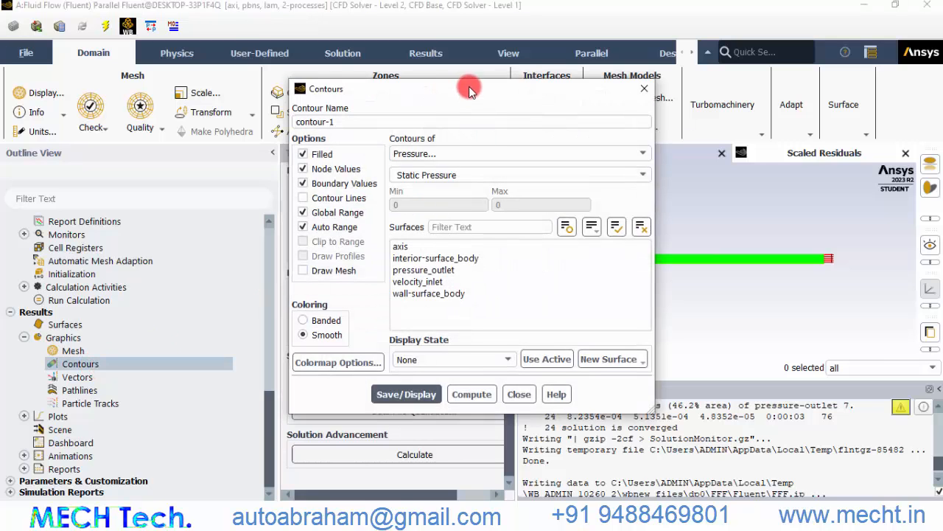
drag(469, 87, 286, 55)
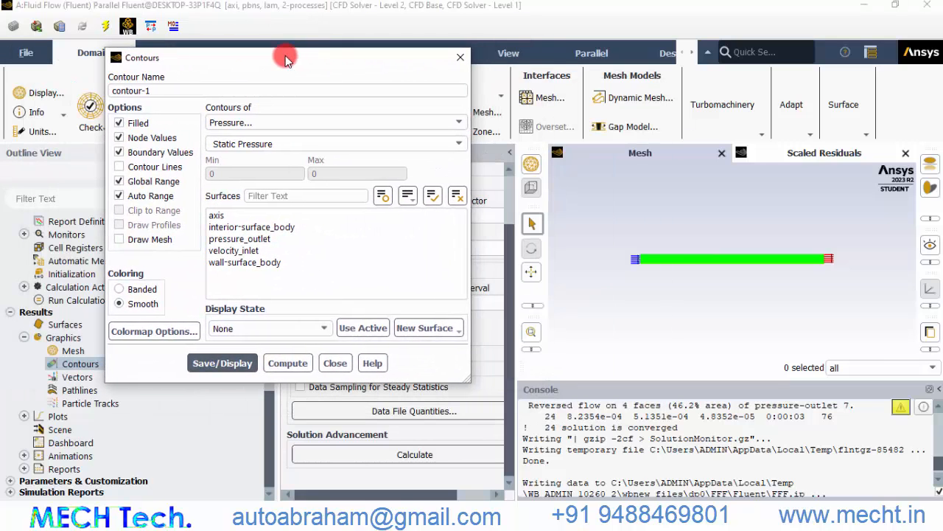
click(281, 125)
click(277, 135)
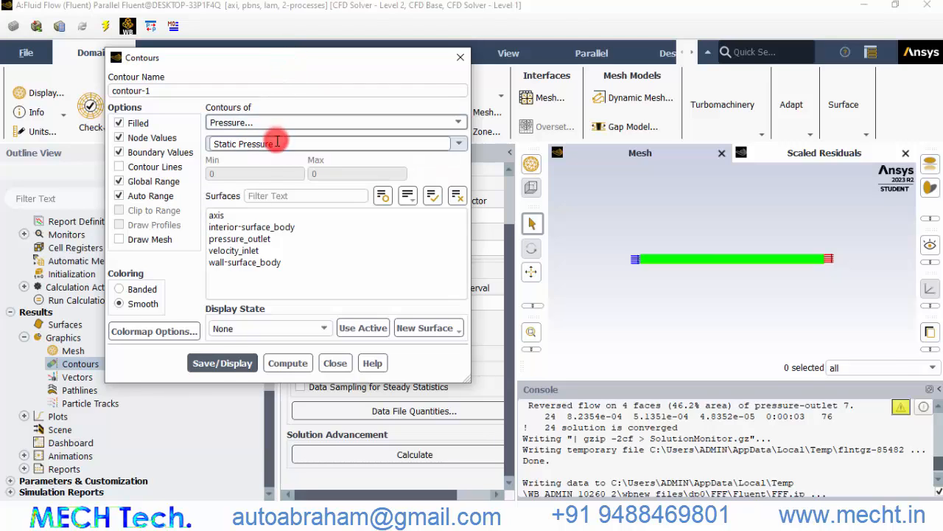
click(210, 363)
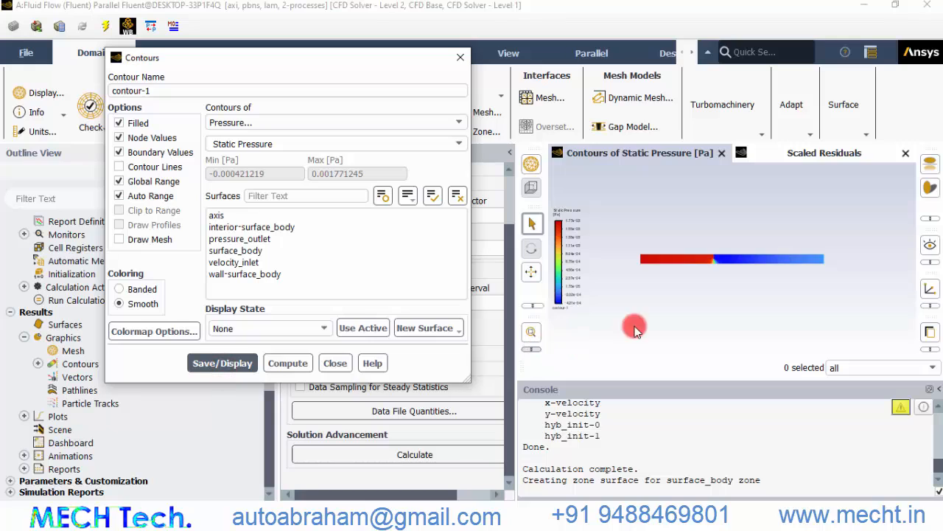
scroll(753, 287, up, 3)
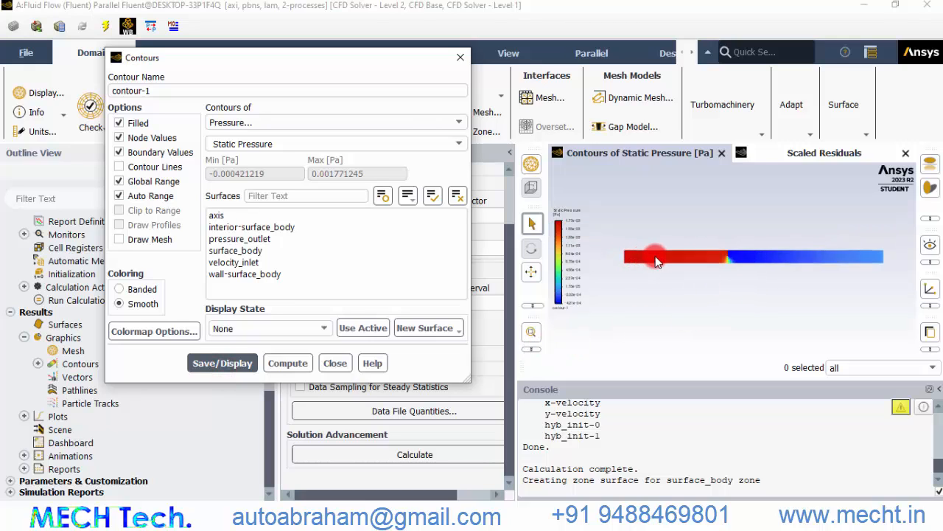
scroll(752, 286, up, 2)
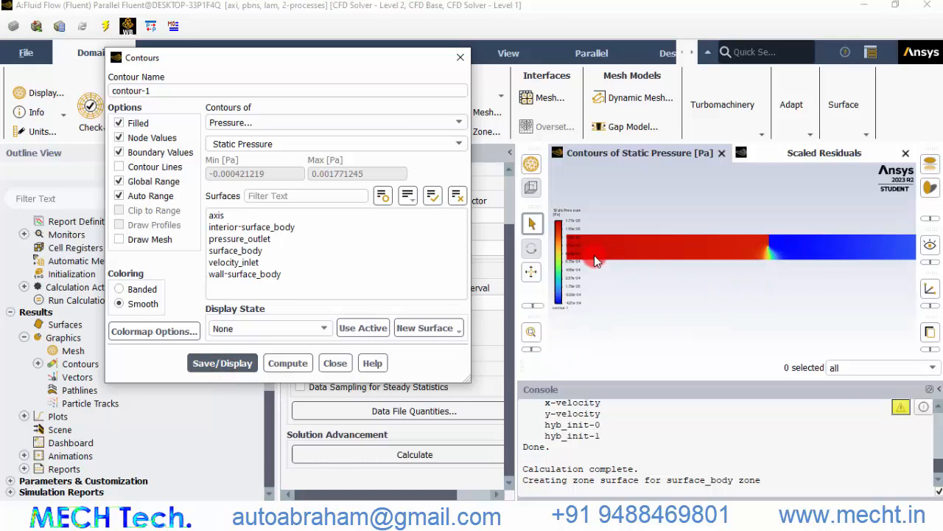
scroll(691, 257, down, 2)
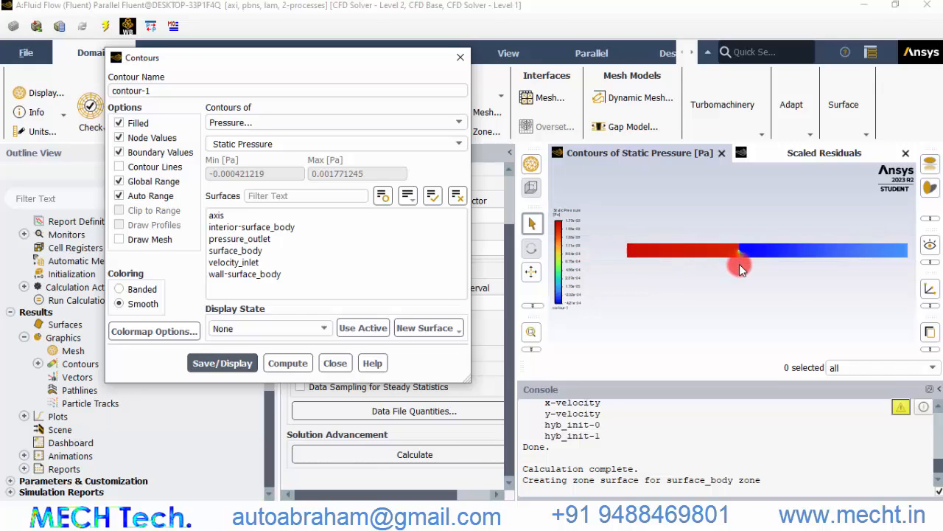
scroll(748, 229, up, 4)
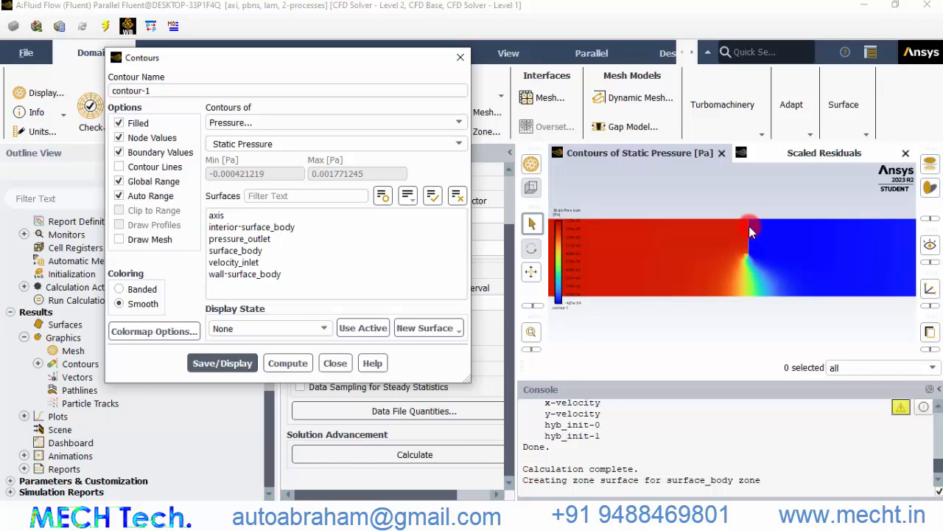
scroll(744, 262, down, 4)
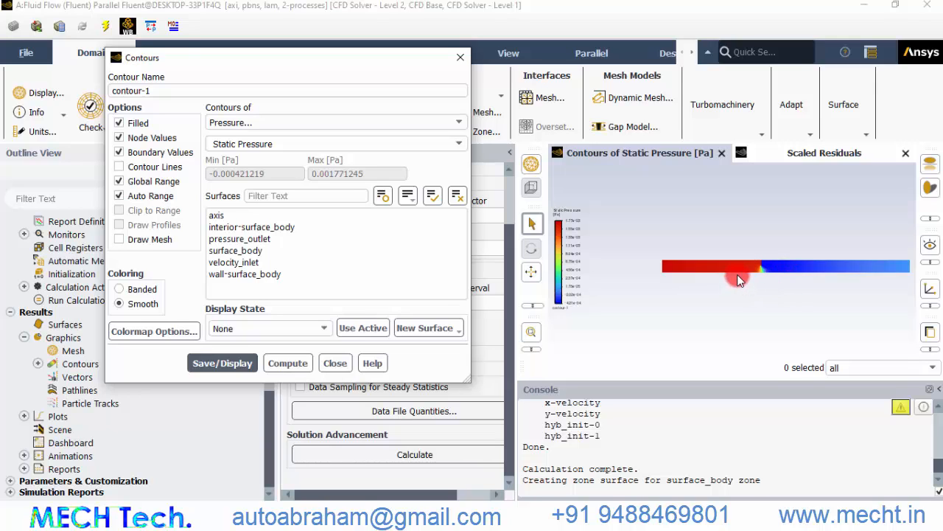
Display a contour plot of velocity and close the Contours dialog
click(249, 124)
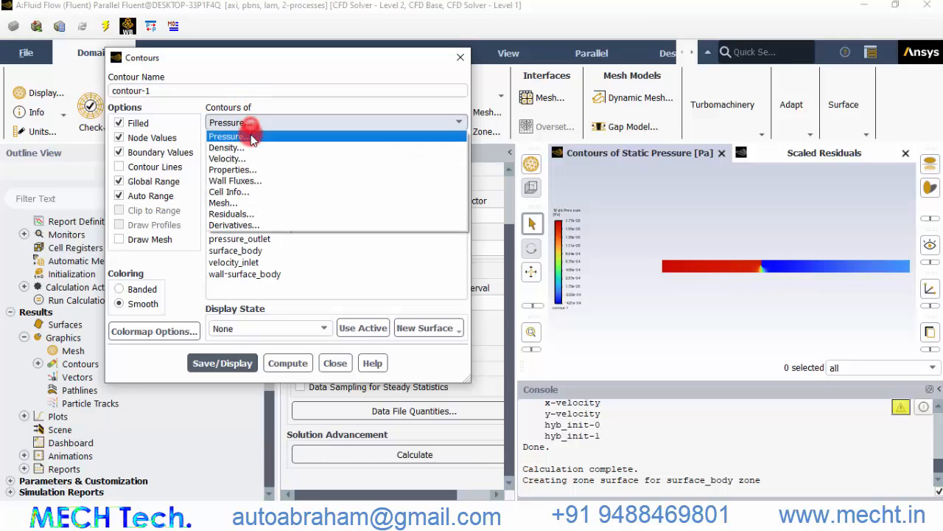
click(244, 159)
click(235, 364)
click(341, 365)
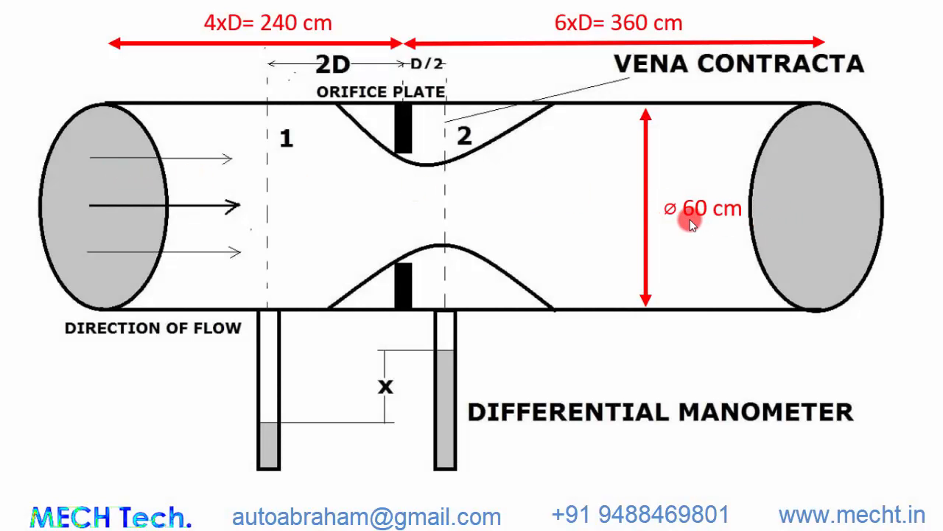
click(268, 311)
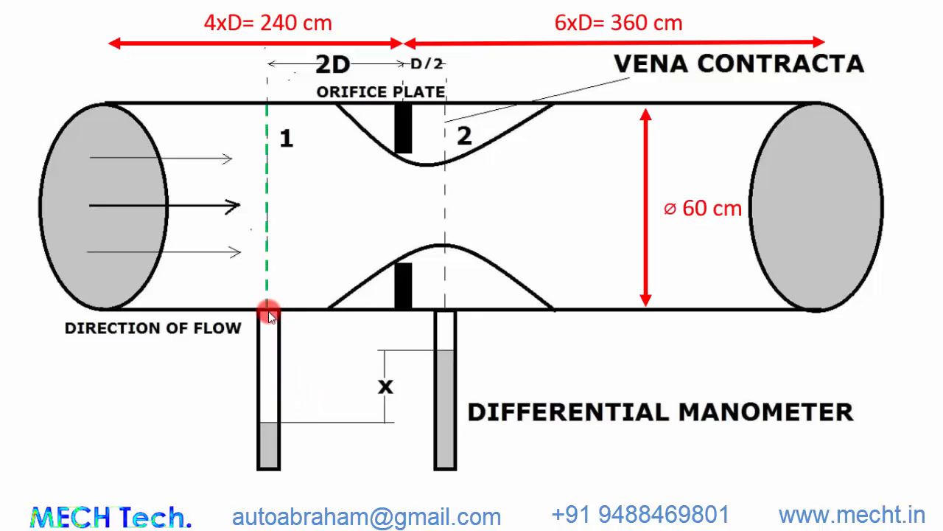